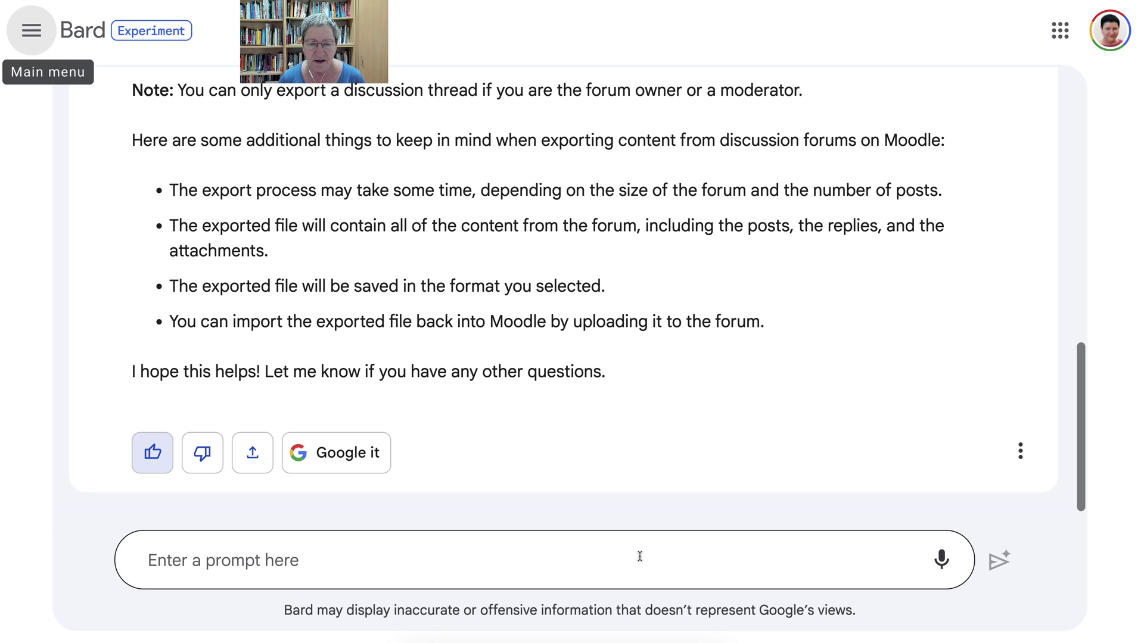
Step: Ask Bard 'Examples of free AI for Research for Education' and submit it
left_click(616, 562)
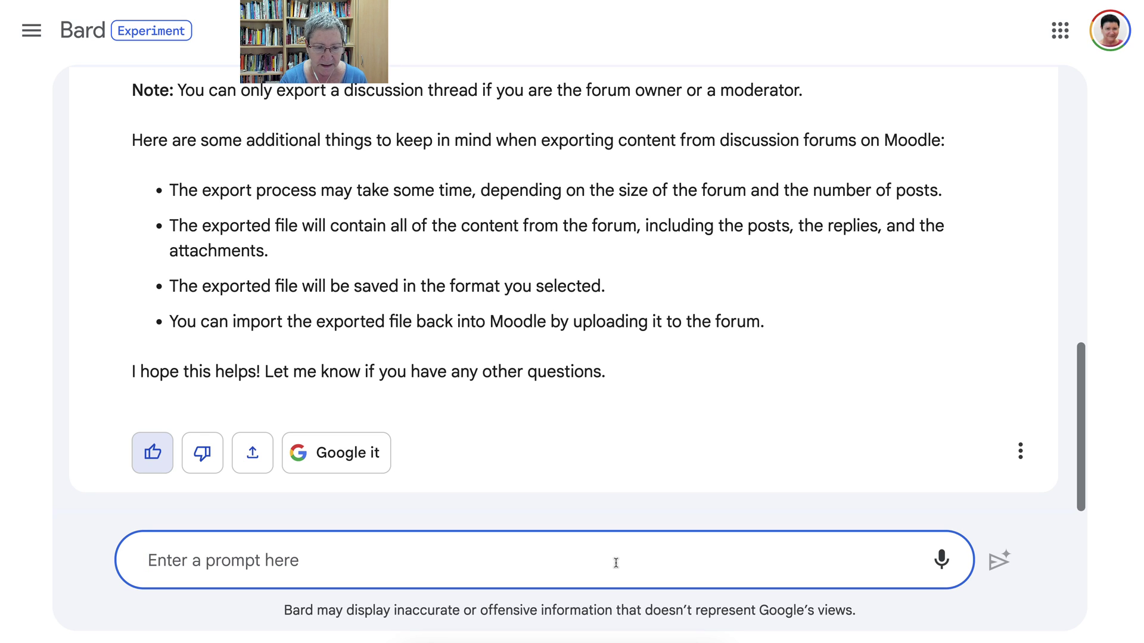
type("Ex")
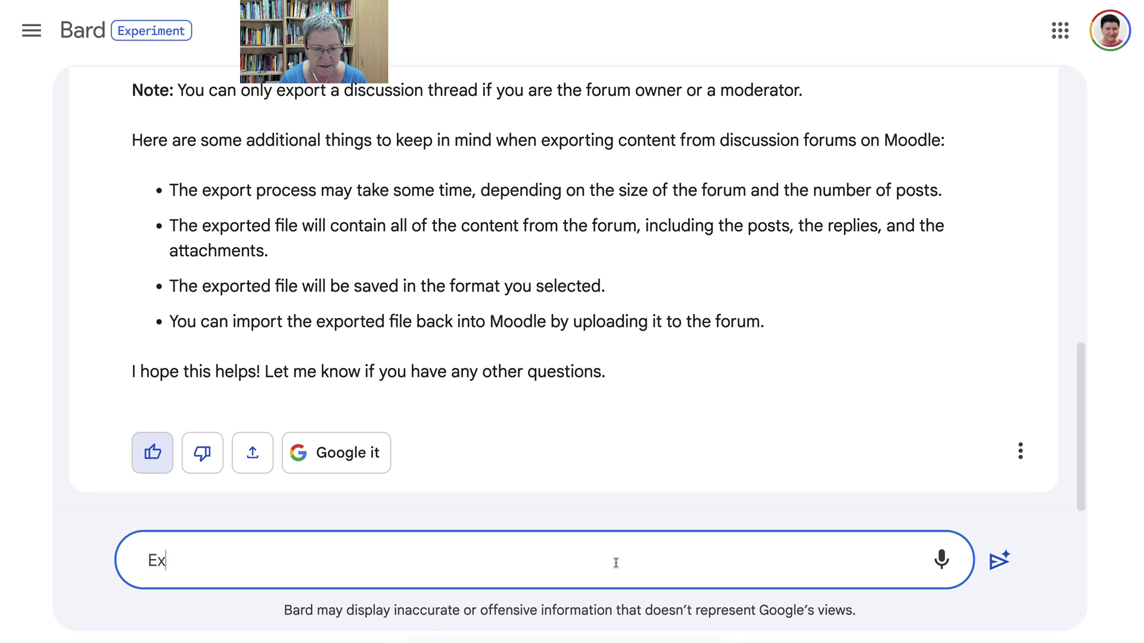
type("ample o")
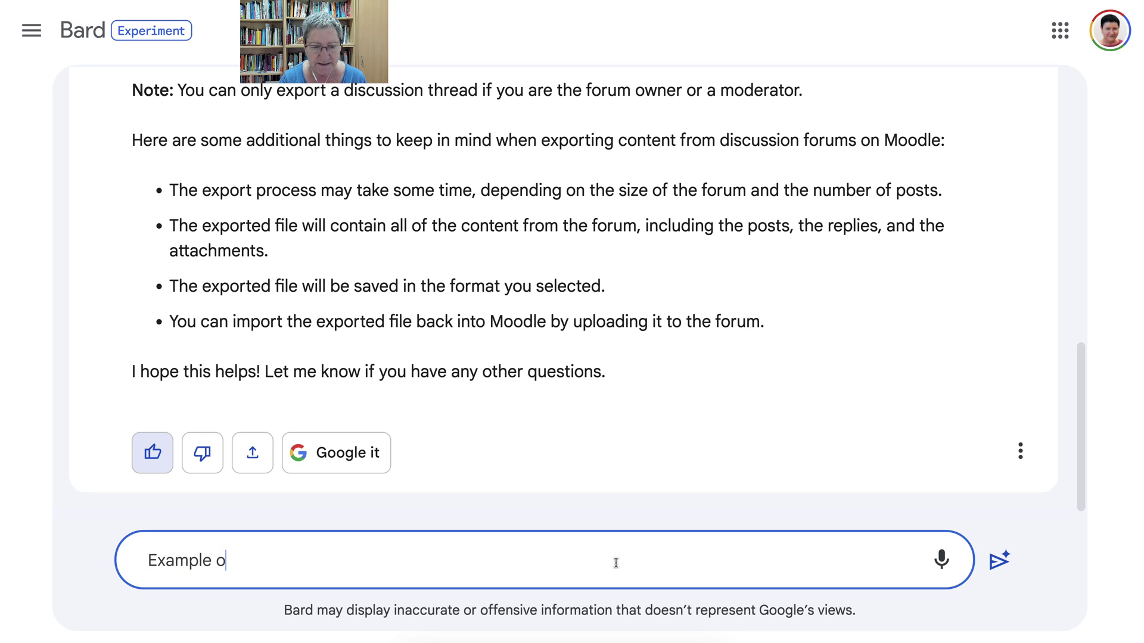
type("f fre")
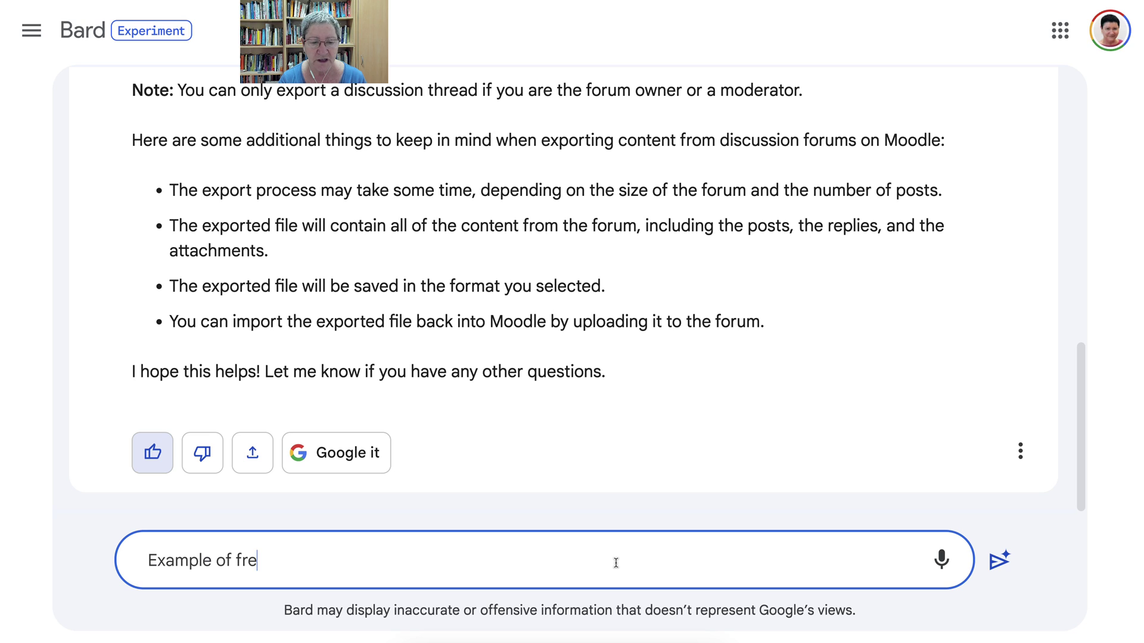
type("e AI for ")
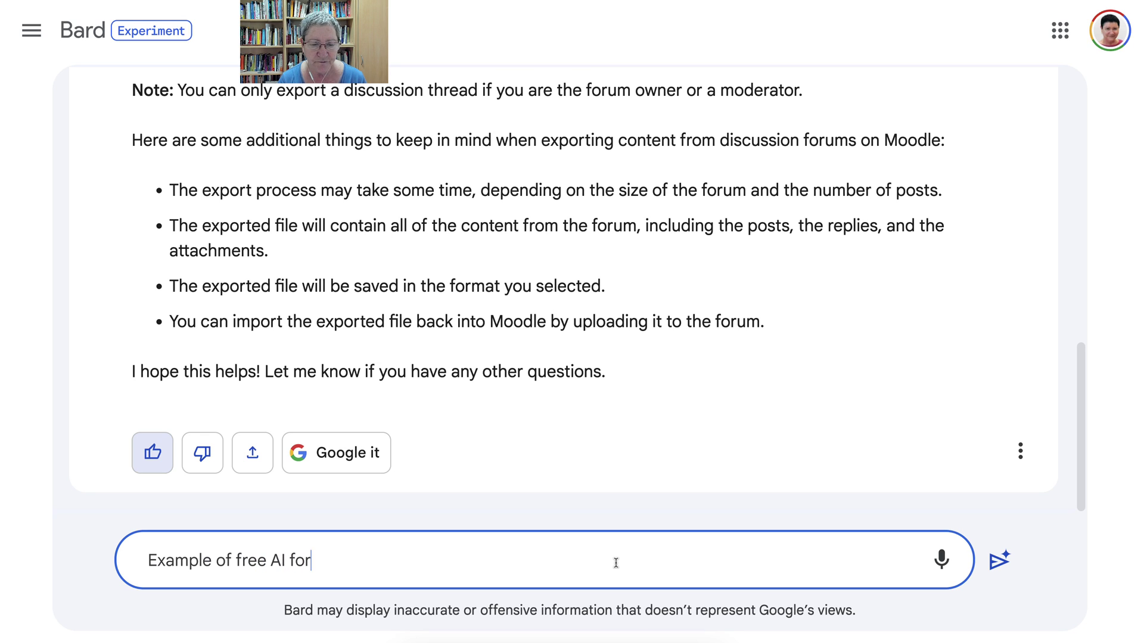
type("Resea")
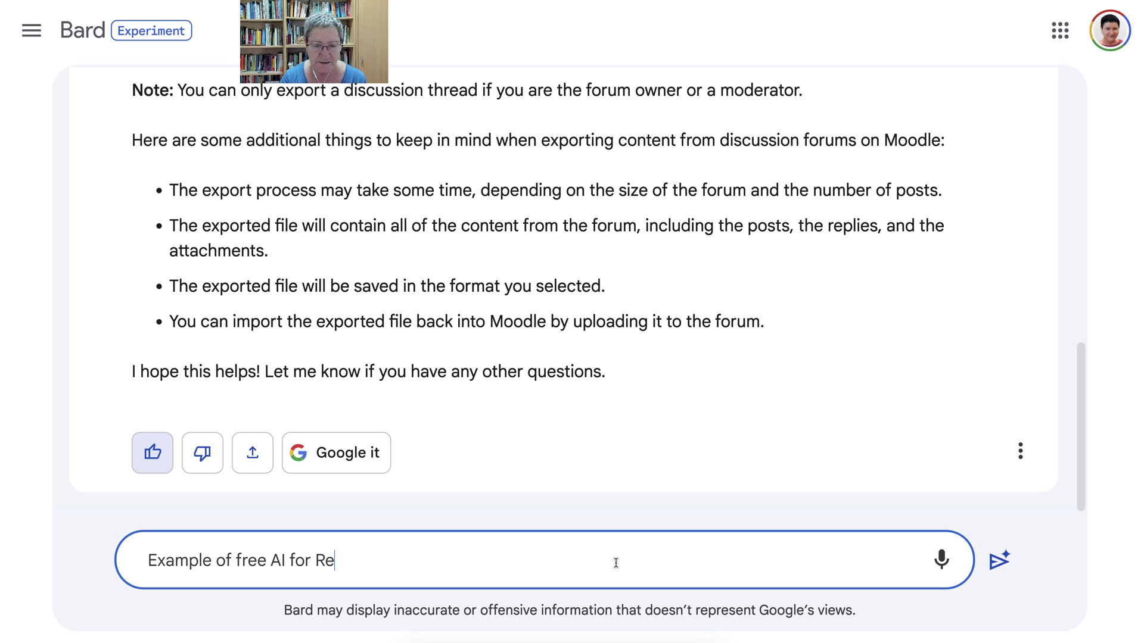
key("BackSpace")
type("search")
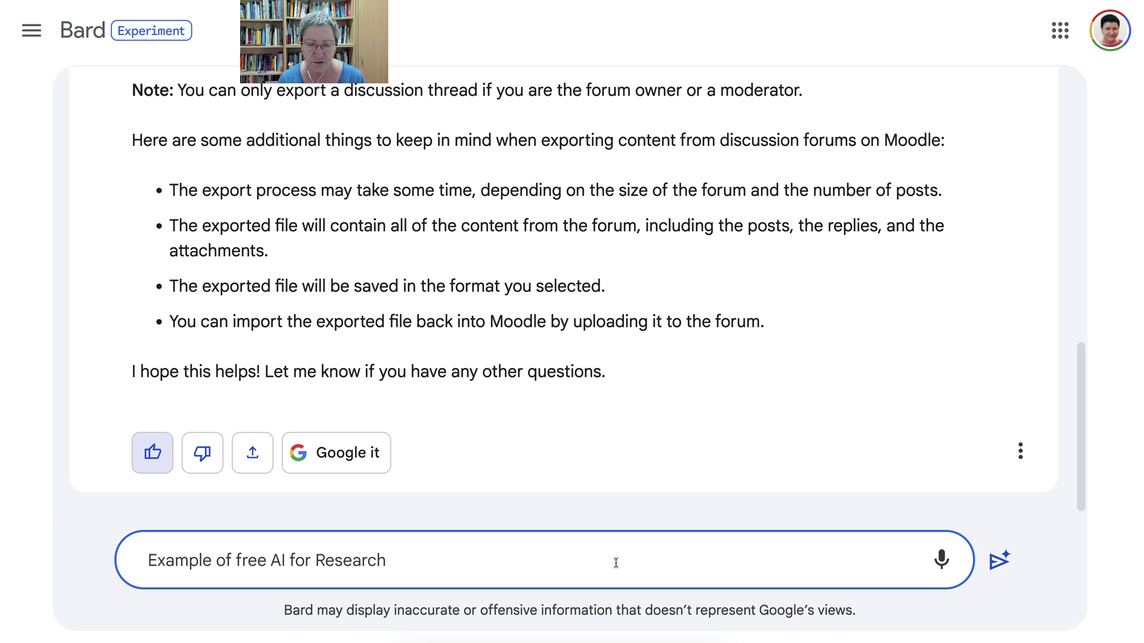
type("for Education")
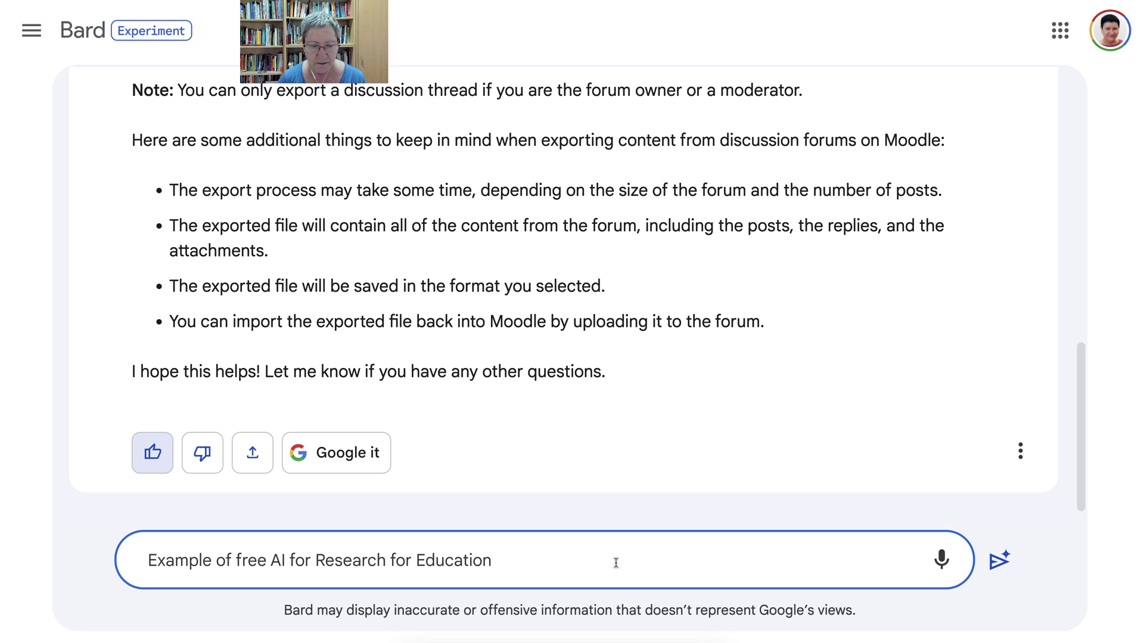
left_click(212, 563)
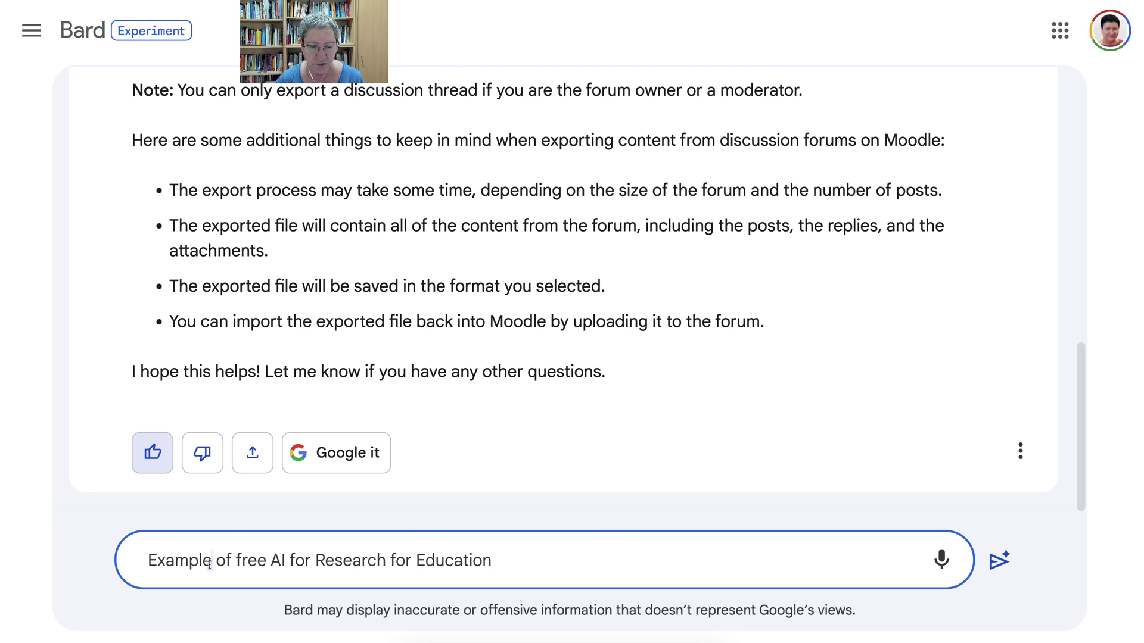
type("s")
key("Return")
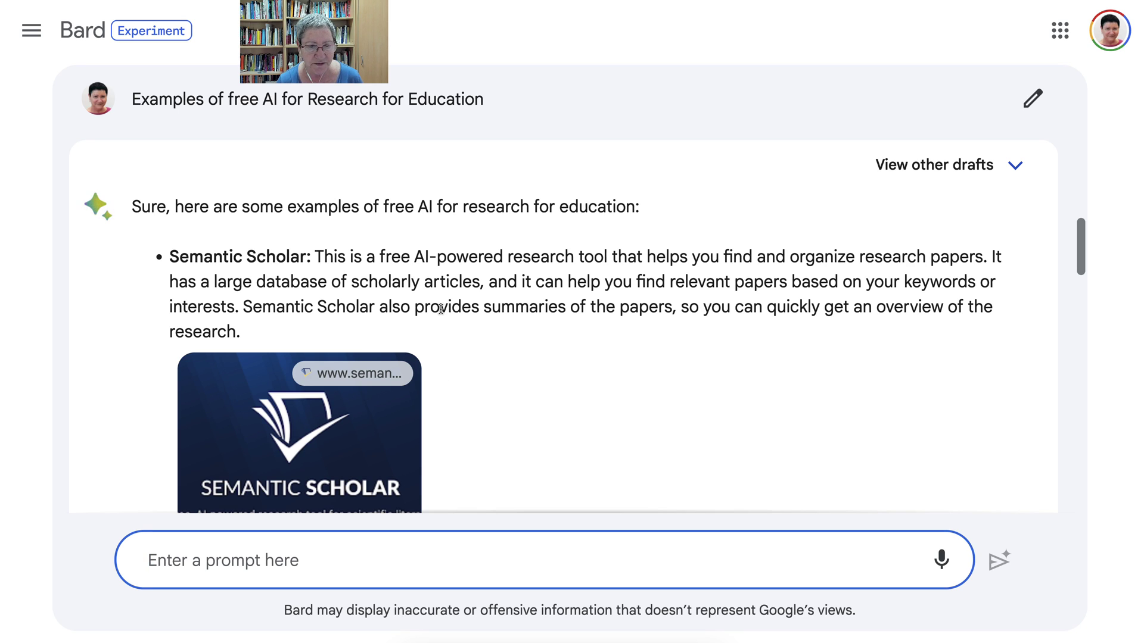
Step: Scroll through Bard's reply covering Semantic Scholar, Research Rabbit, Writefull, Cognii and Knowji
scroll(440, 308, "down", 2)
mouse_move(387, 314)
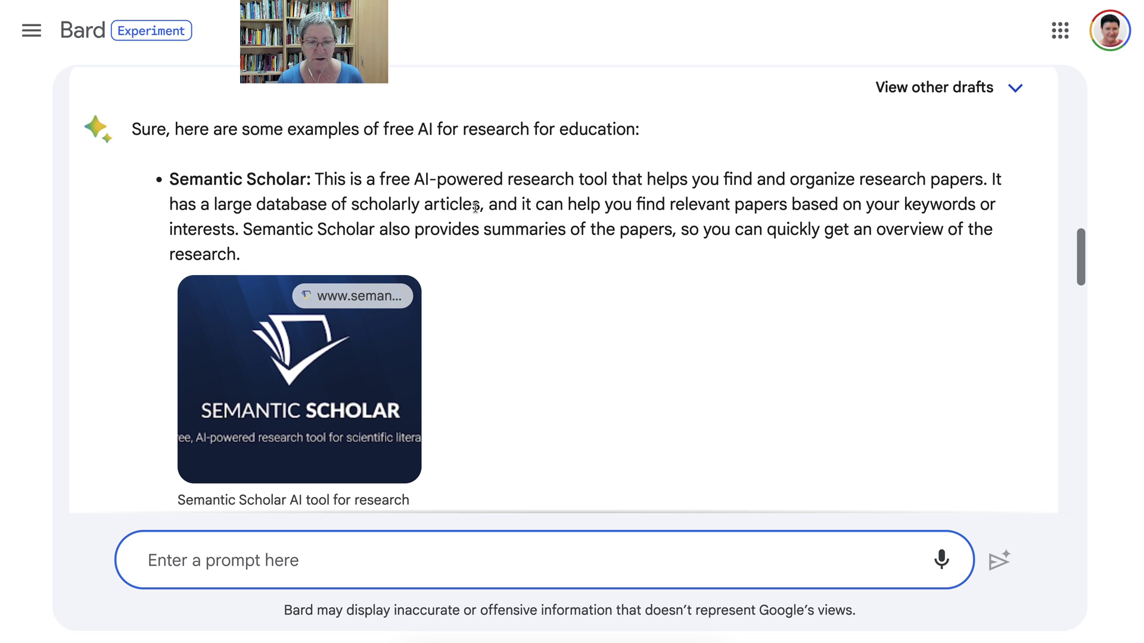
scroll(439, 324, "down", 4)
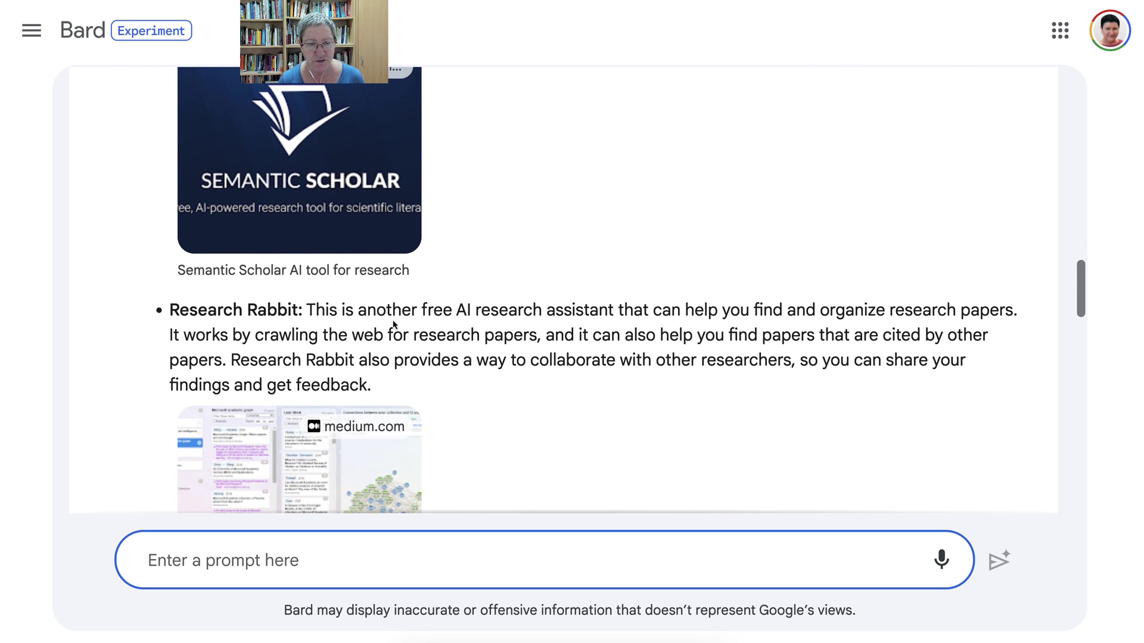
scroll(296, 338, "down", 4)
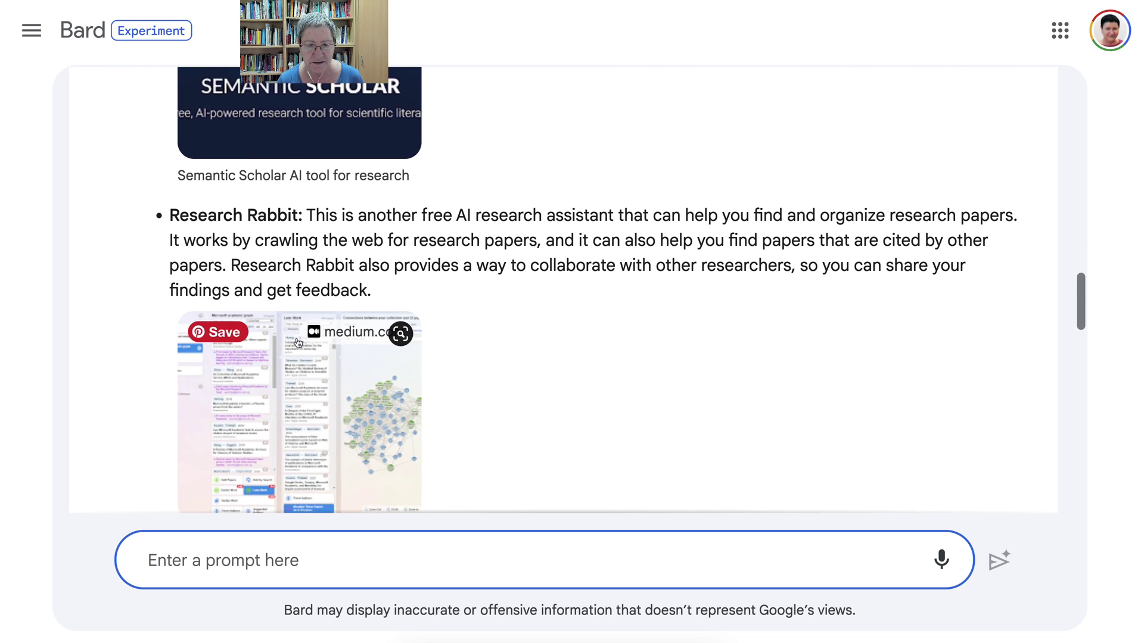
scroll(298, 342, "down", 2)
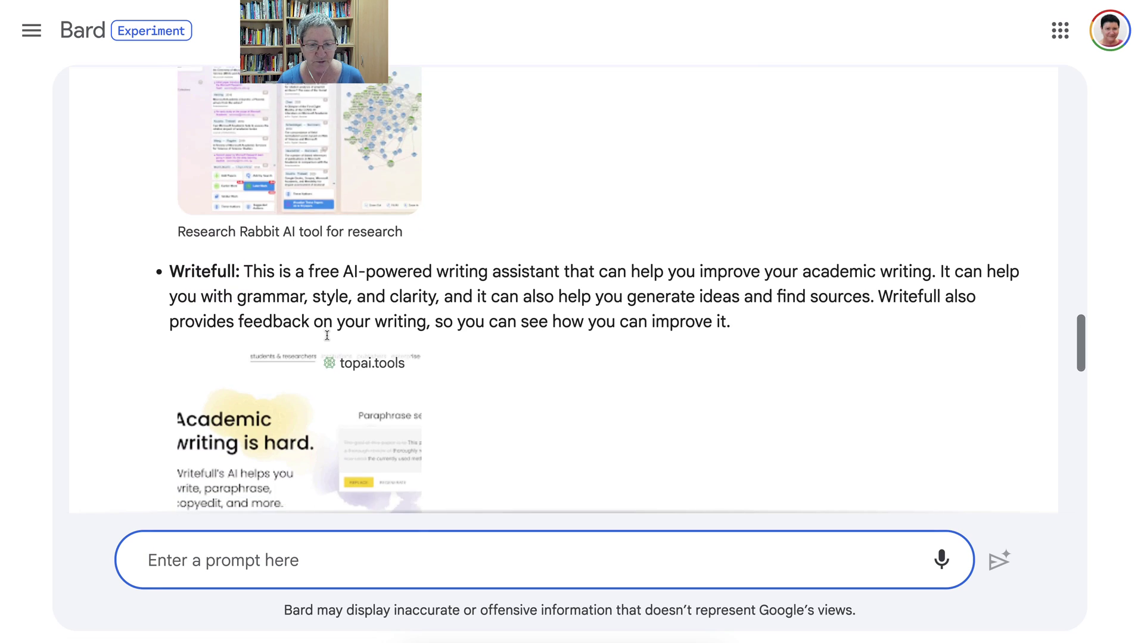
scroll(329, 340, "down", 4)
scroll(329, 340, "down", 2)
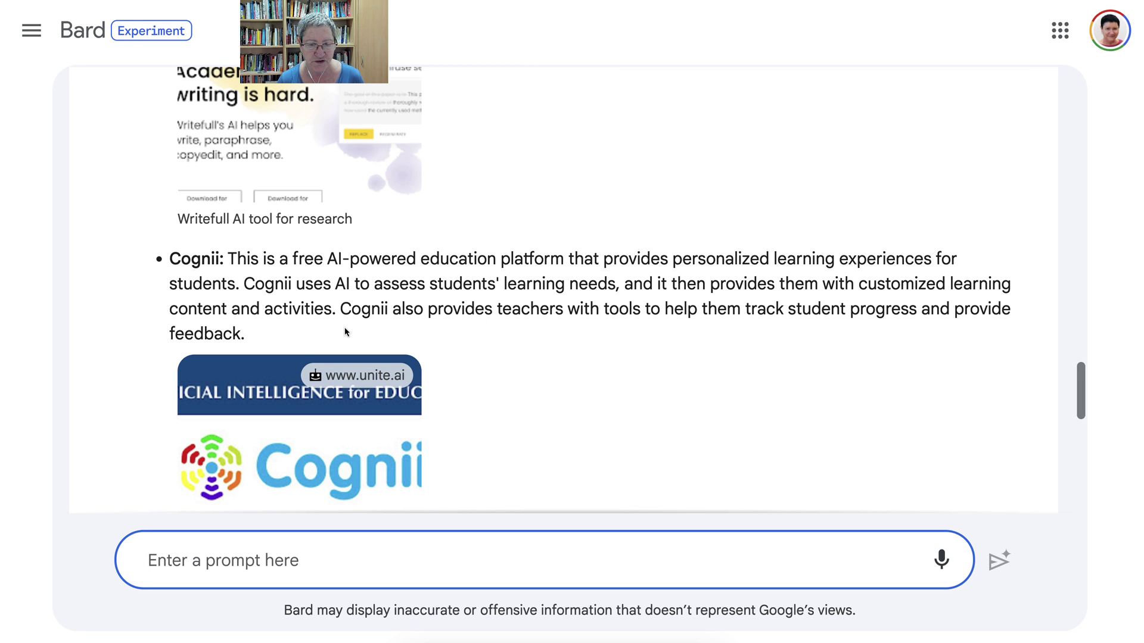
scroll(345, 332, "down", 5)
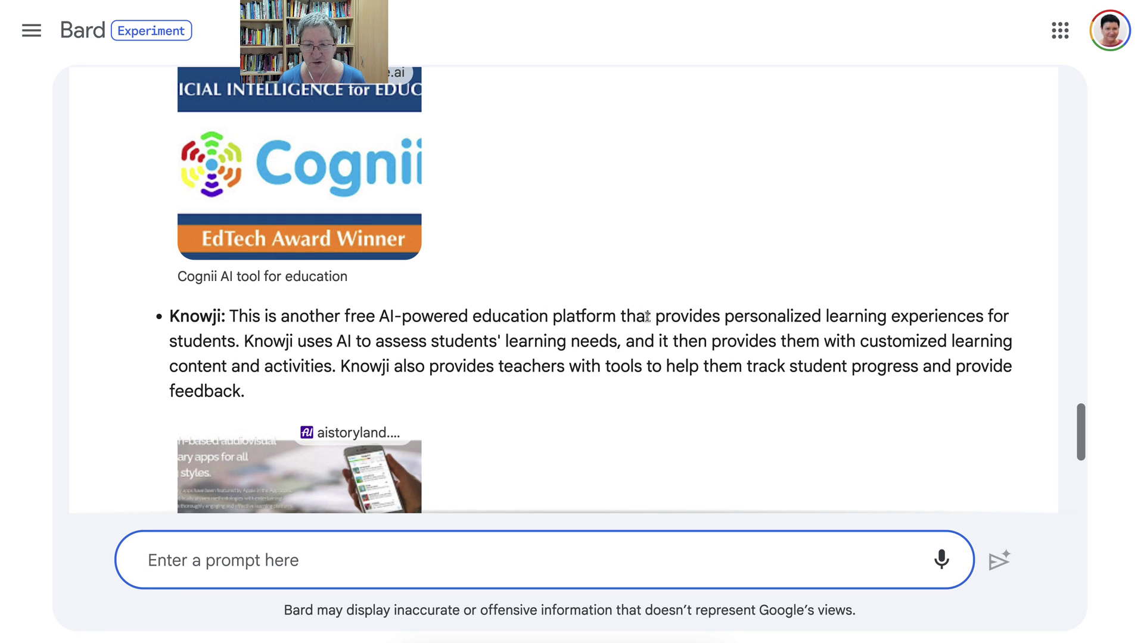
scroll(485, 346, "down", 3)
scroll(486, 346, "down", 3)
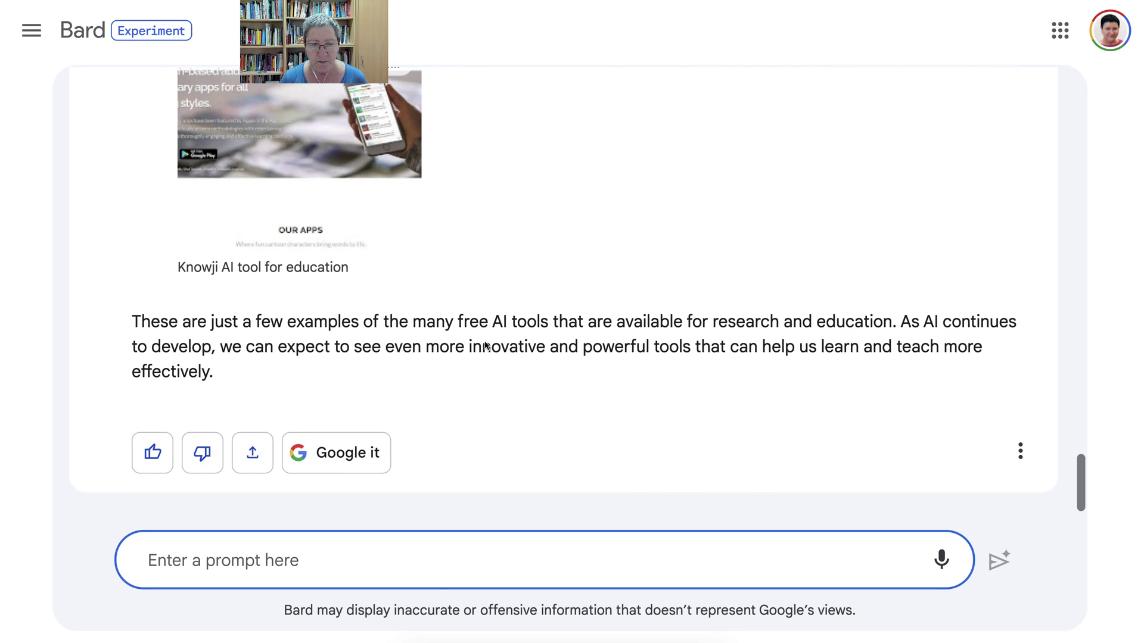
scroll(444, 344, "up", 20)
scroll(446, 348, "down", 2)
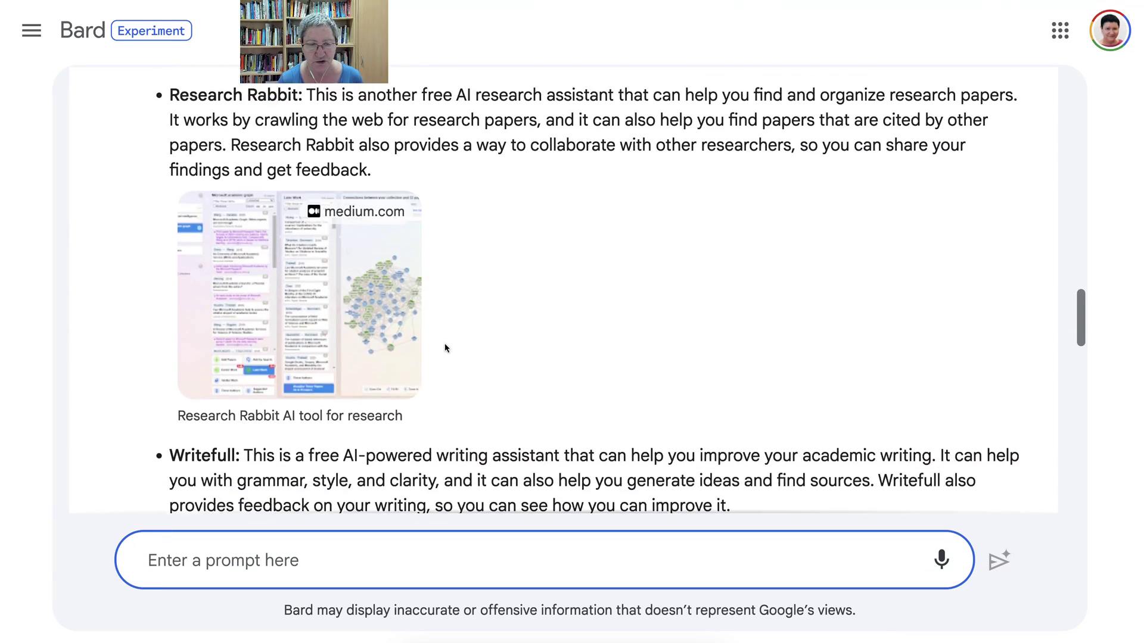
scroll(444, 347, "up", 12)
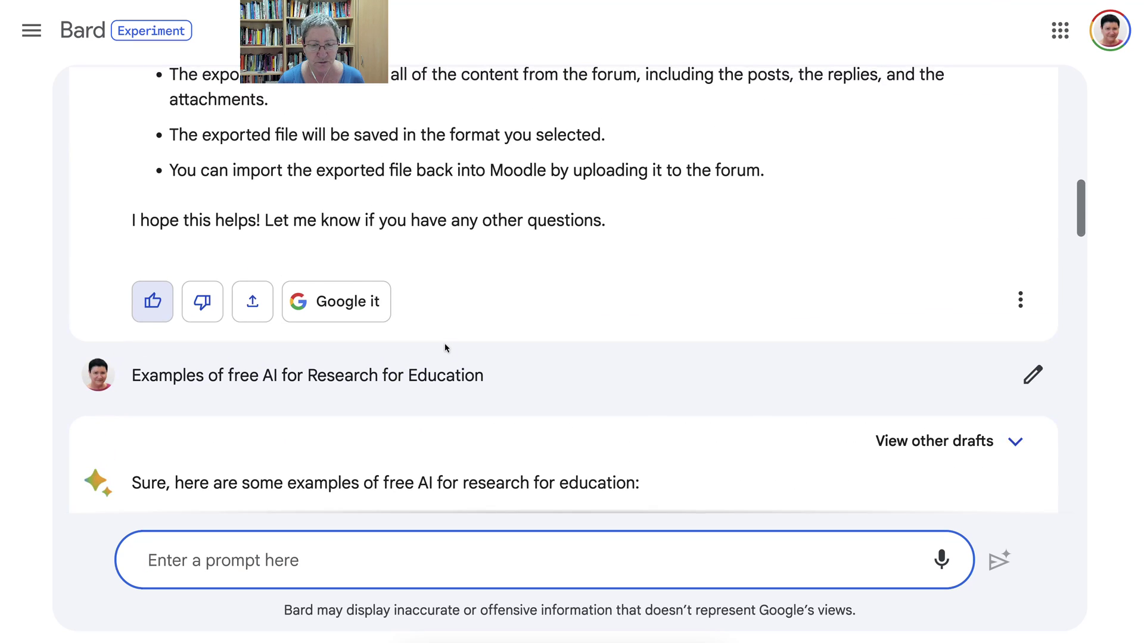
scroll(445, 349, "down", 1)
scroll(381, 348, "up", 1)
Step: Send the follow-up 'just research-based AI' and open the recommended elicit.org site
left_click(200, 562)
type("only ")
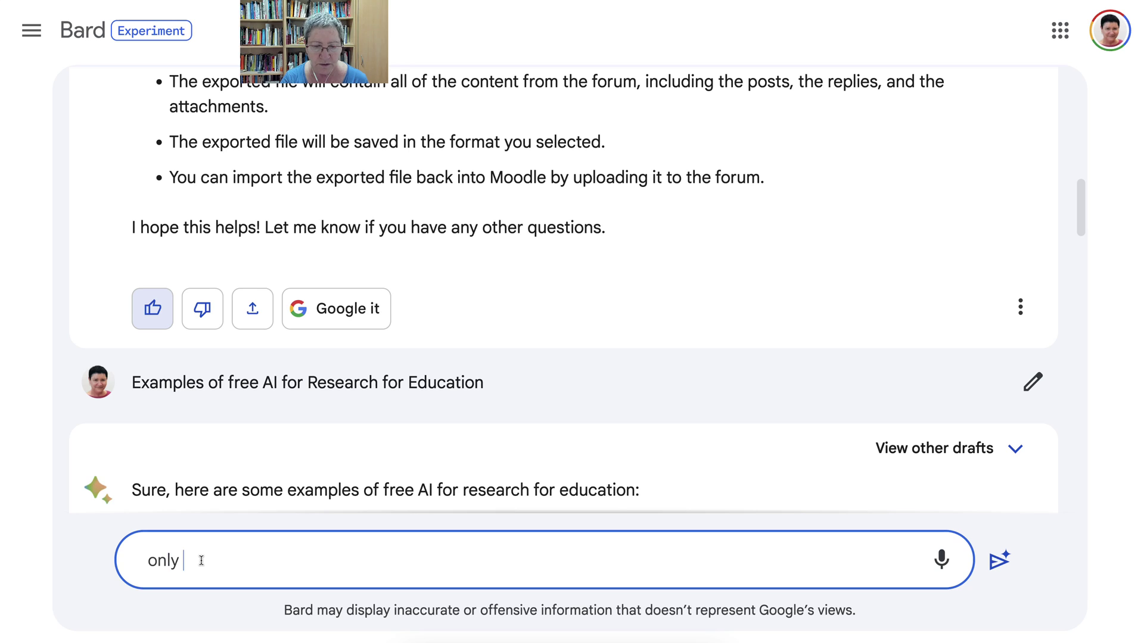
type("r")
key("BackSpace")
key("BackSpace")
key("BackSpace")
key("BackSpace")
key("BackSpace")
type("research and not")
key("BackSpace")
key("BackSpace")
key("BackSpace")
key("BackSpace")
key("BackSpace")
key("BackSpace")
key("BackSpace")
key("BackSpace")
key("BackSpace")
key("BackSpace")
key("BackSpace")
key("BackSpace")
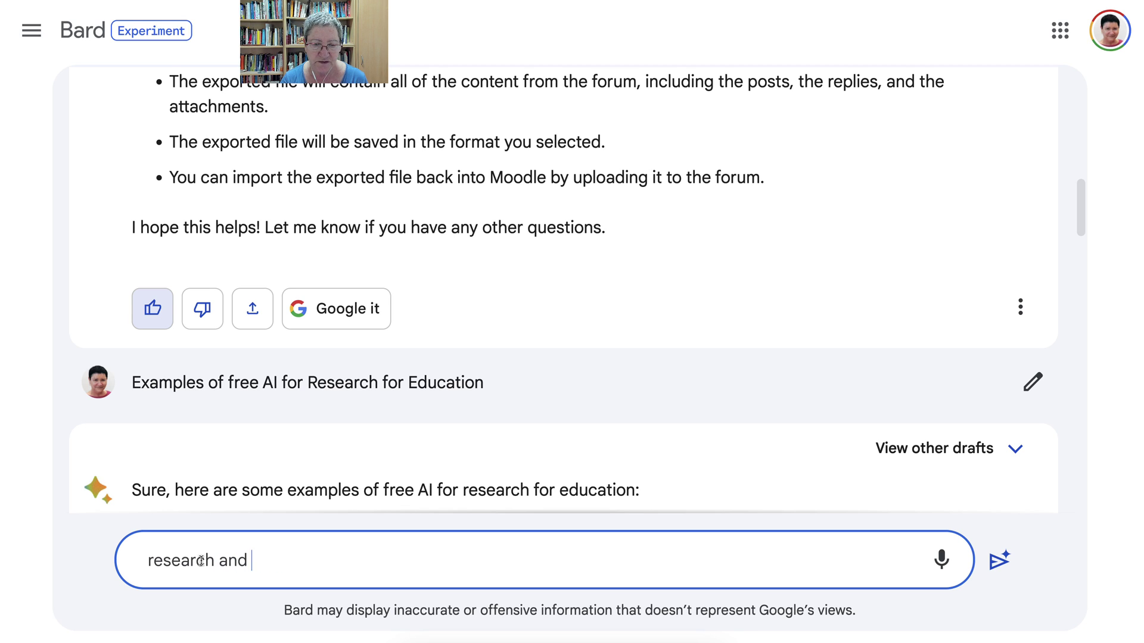
key("BackSpace")
key("BackSpace")
key("BackSpace")
key("BackSpace")
key("BackSpace")
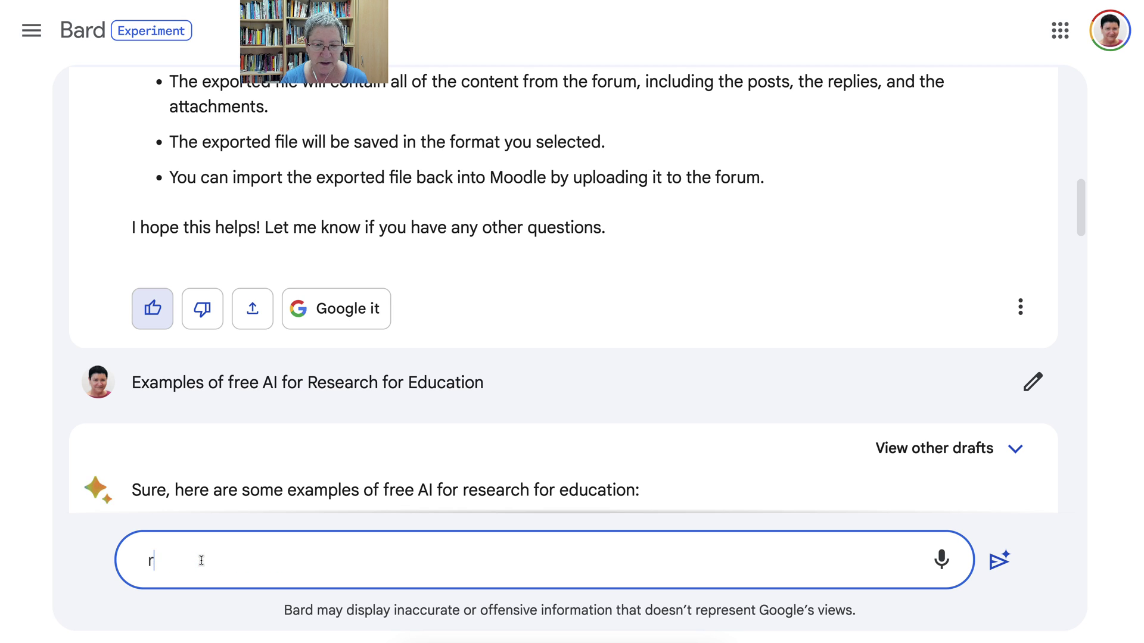
type("jist")
key("BackSpace")
key("BackSpace")
key("BackSpace")
type("ust research ")
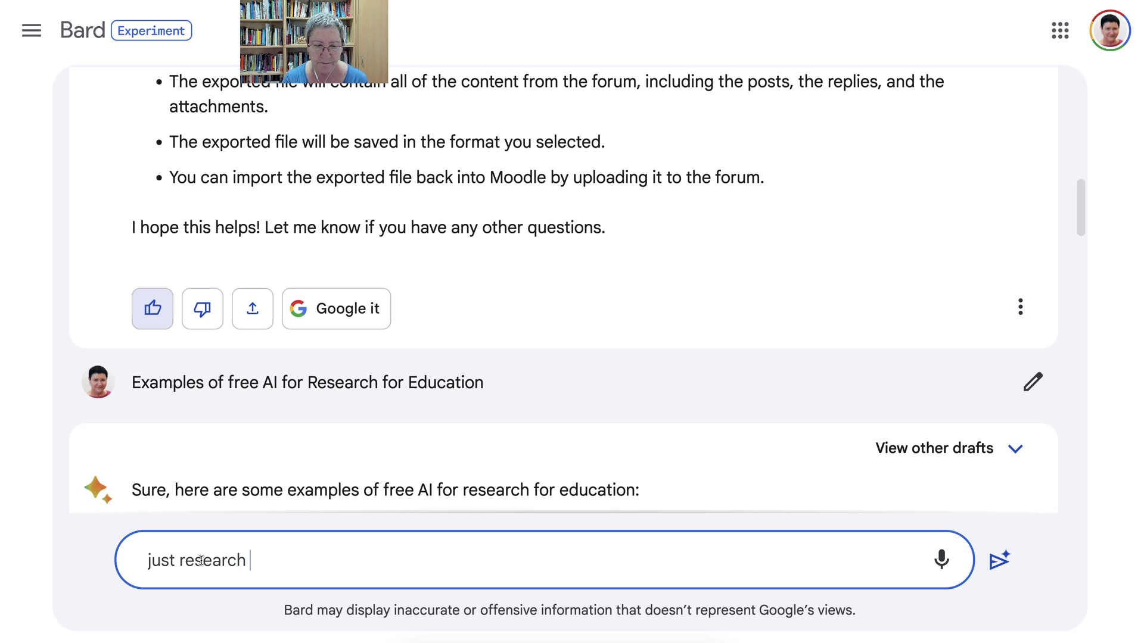
type("-based ")
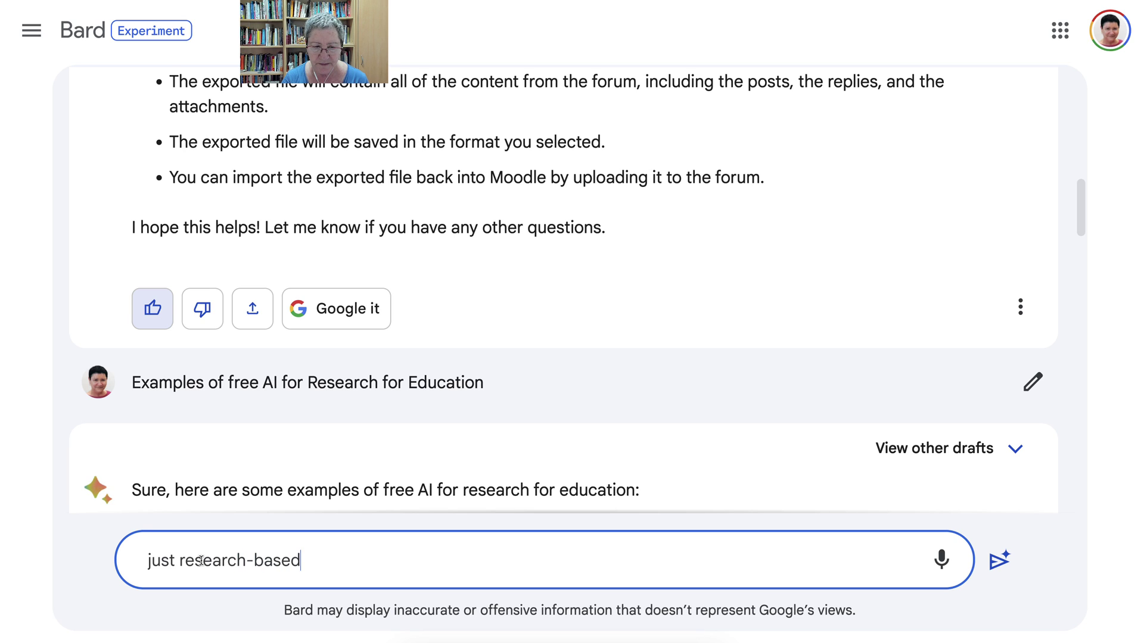
type("AI")
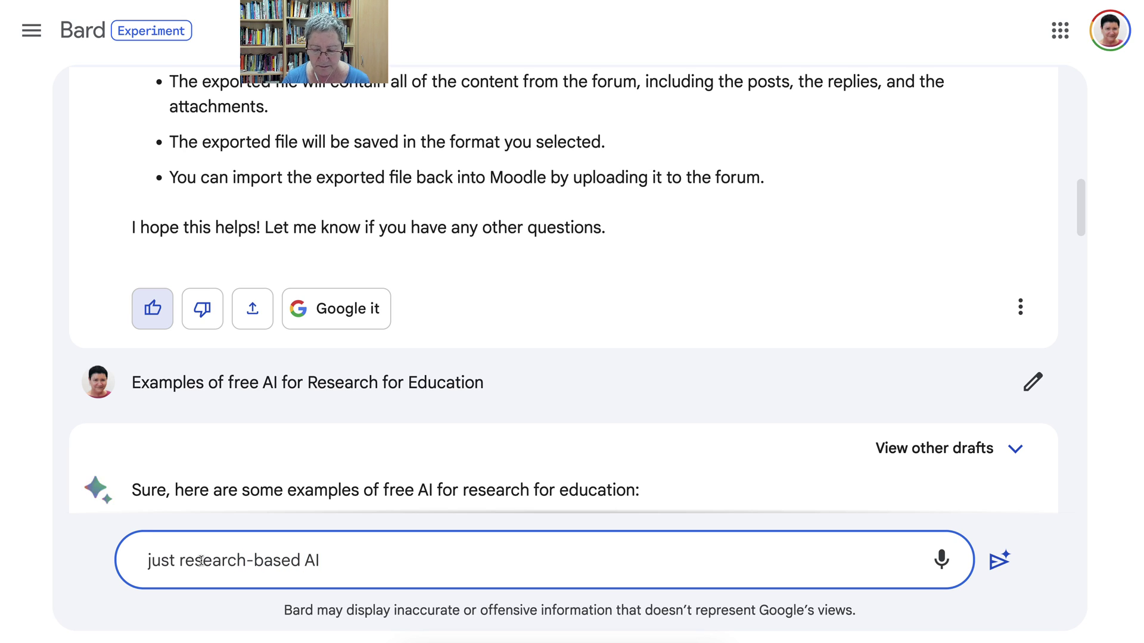
key("Return")
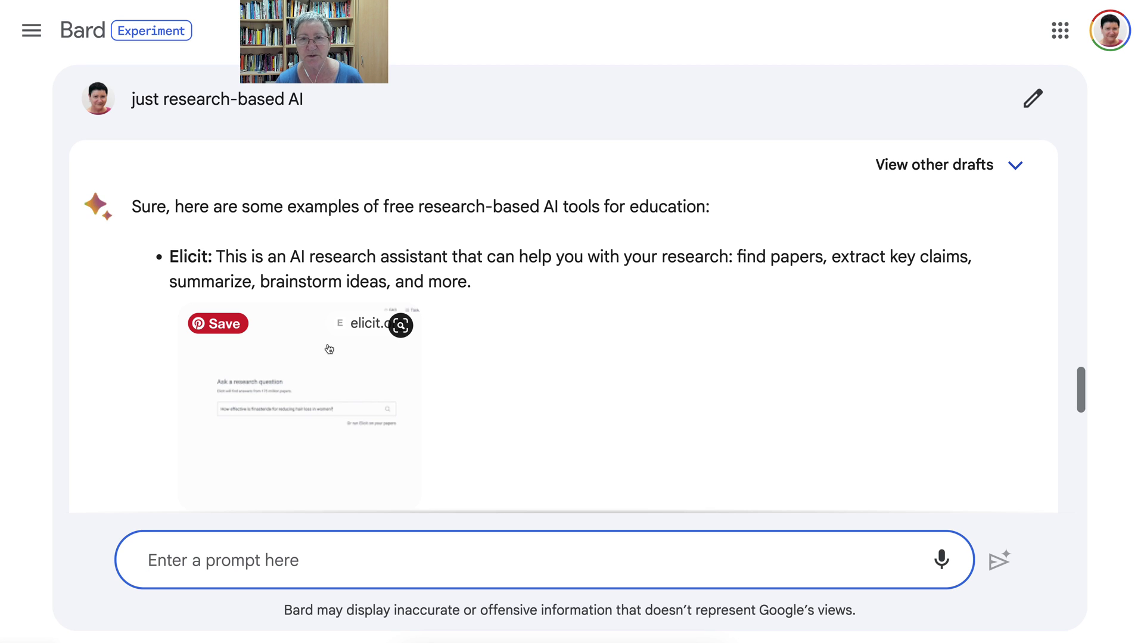
scroll(474, 285, "down", 1)
left_click(475, 285)
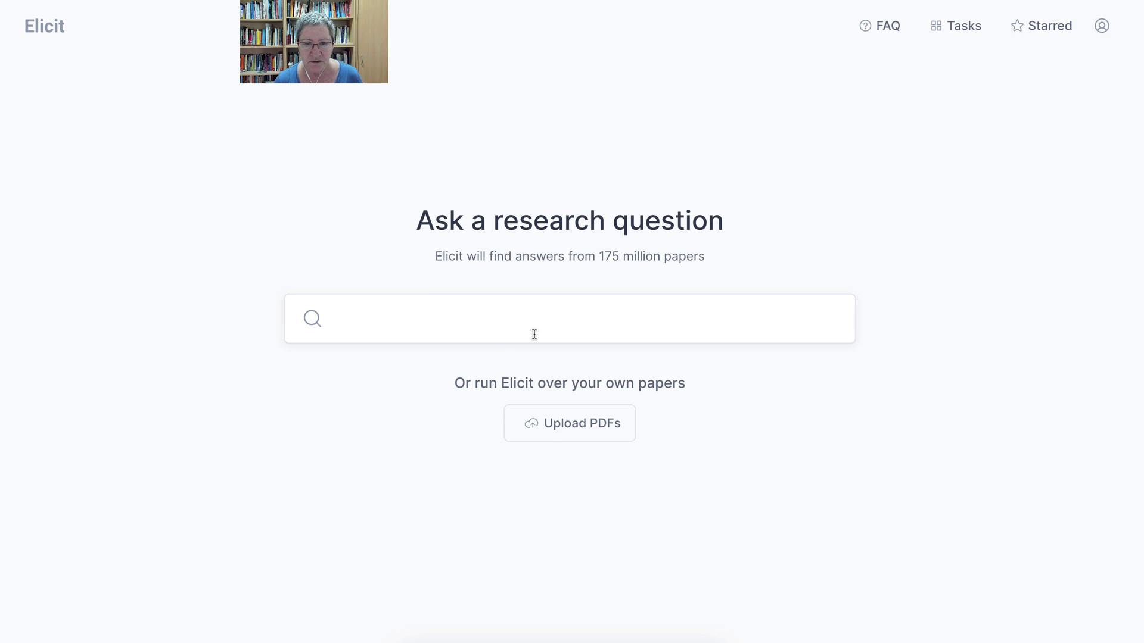
Step: Search Elicit for papers on 'VR and mindfulness'
left_click(552, 327)
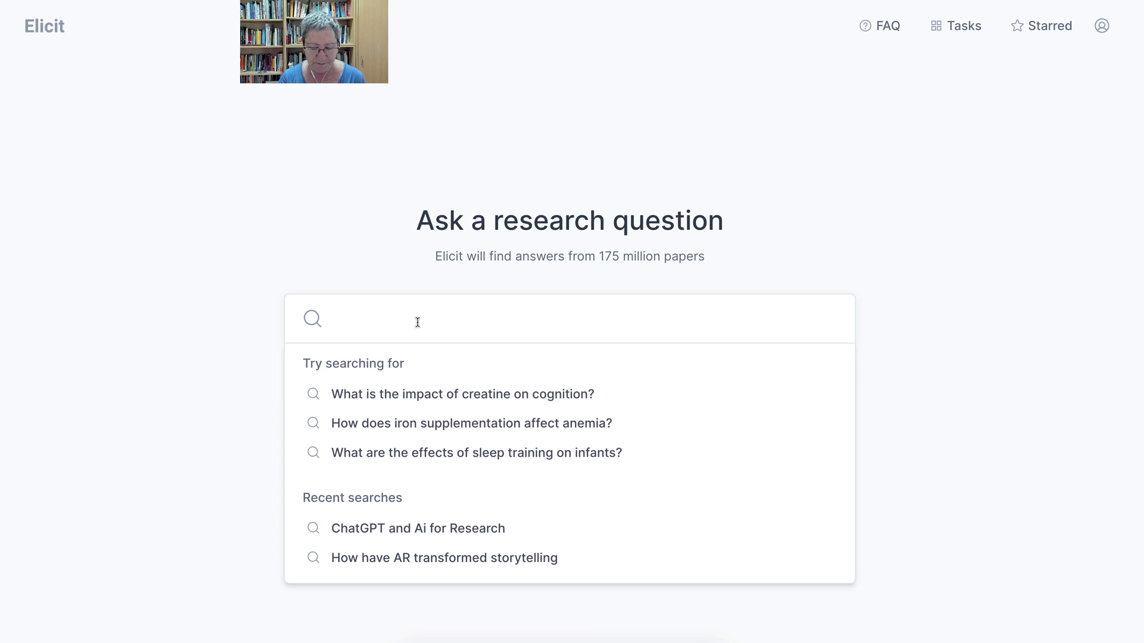
type("VR and mindfulness")
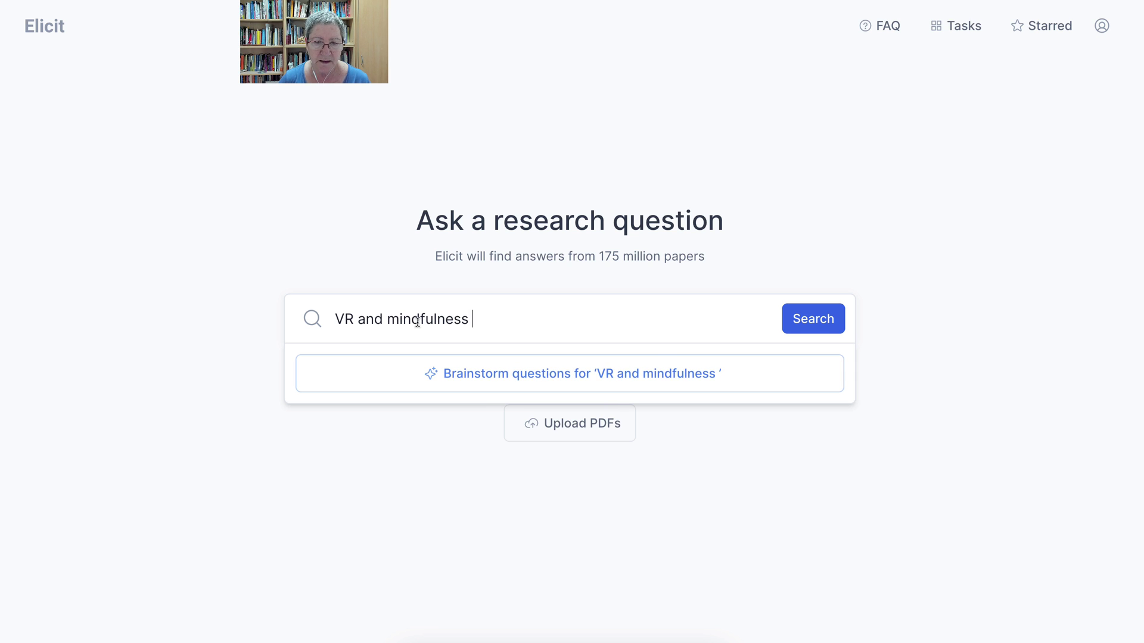
left_click(829, 320)
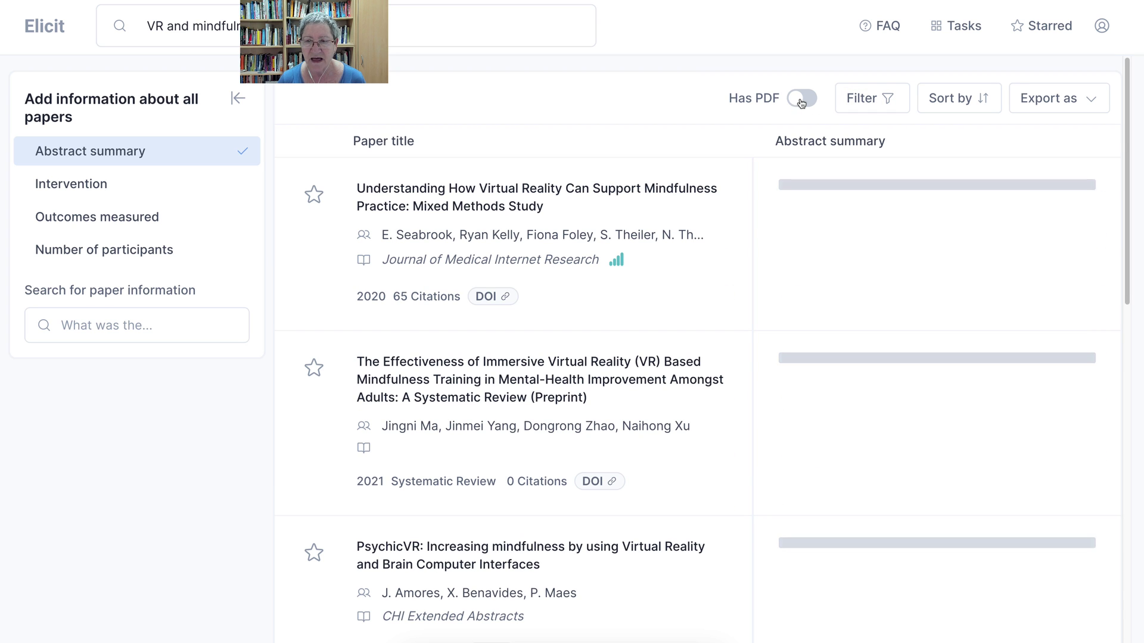
Step: Turn on the Has PDF filter and scroll through the filtered results
left_click(802, 99)
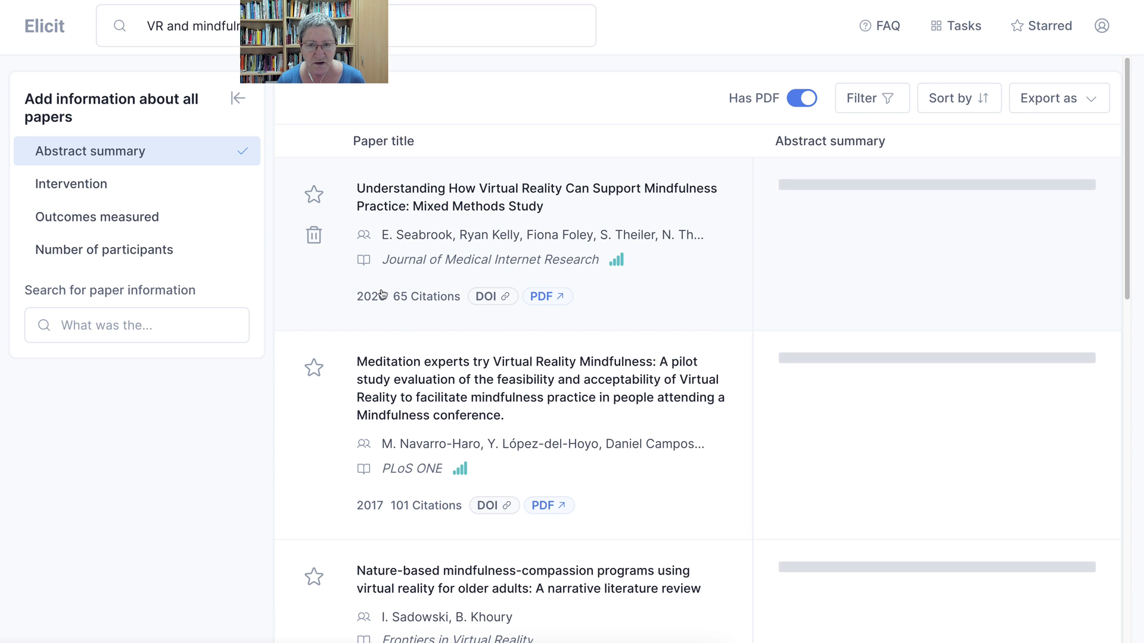
scroll(383, 294, "down", 2)
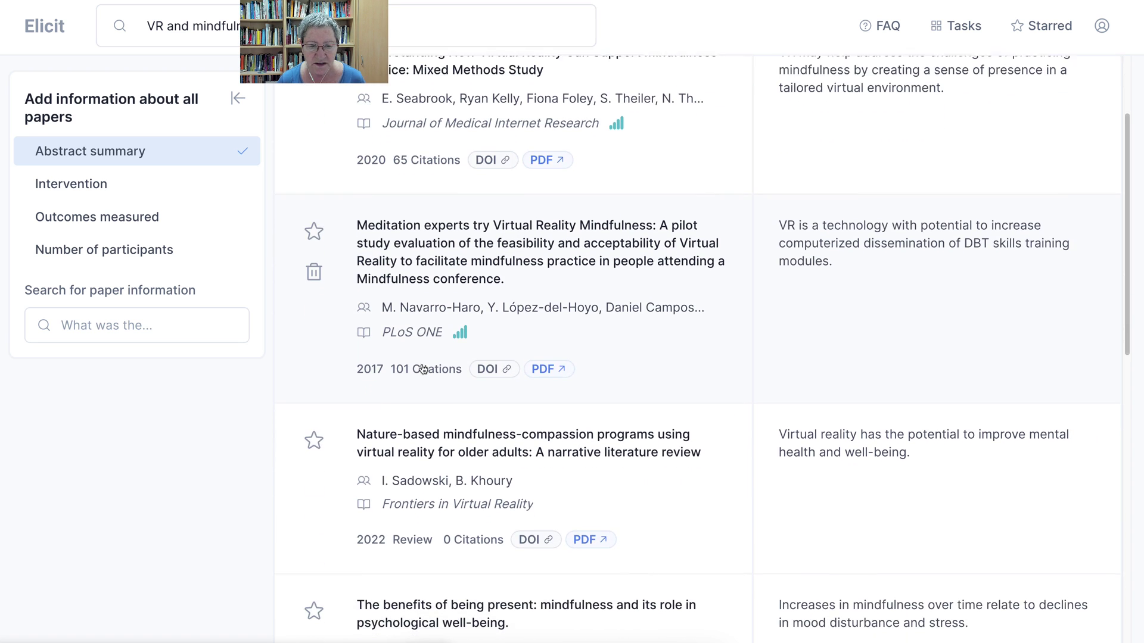
scroll(410, 324, "down", 5)
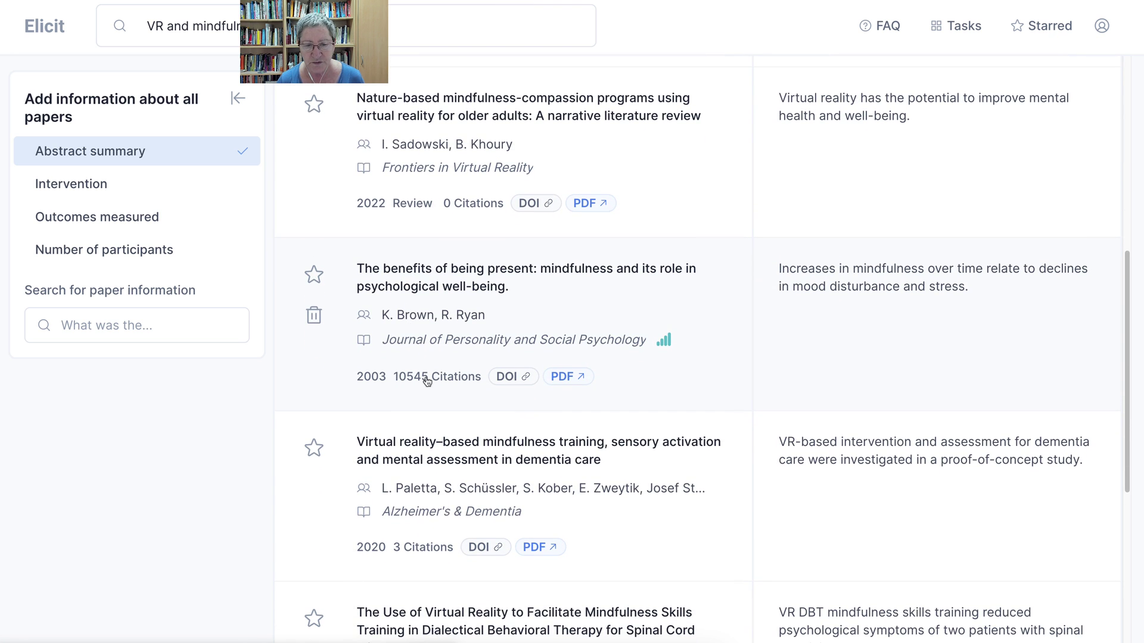
scroll(427, 381, "down", 3)
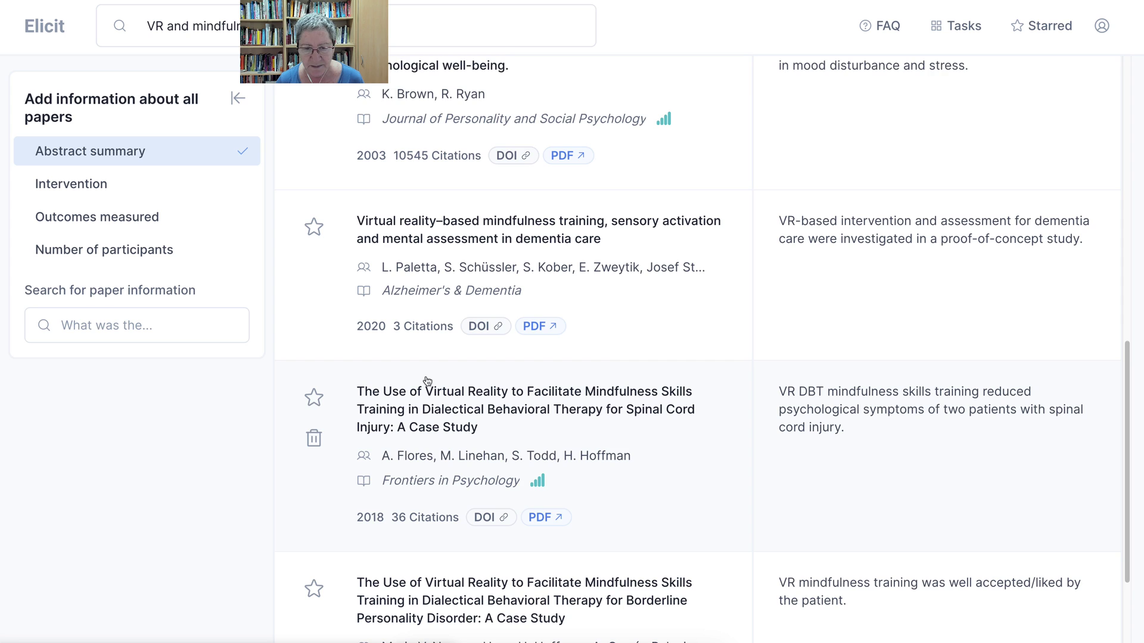
scroll(427, 381, "down", 1)
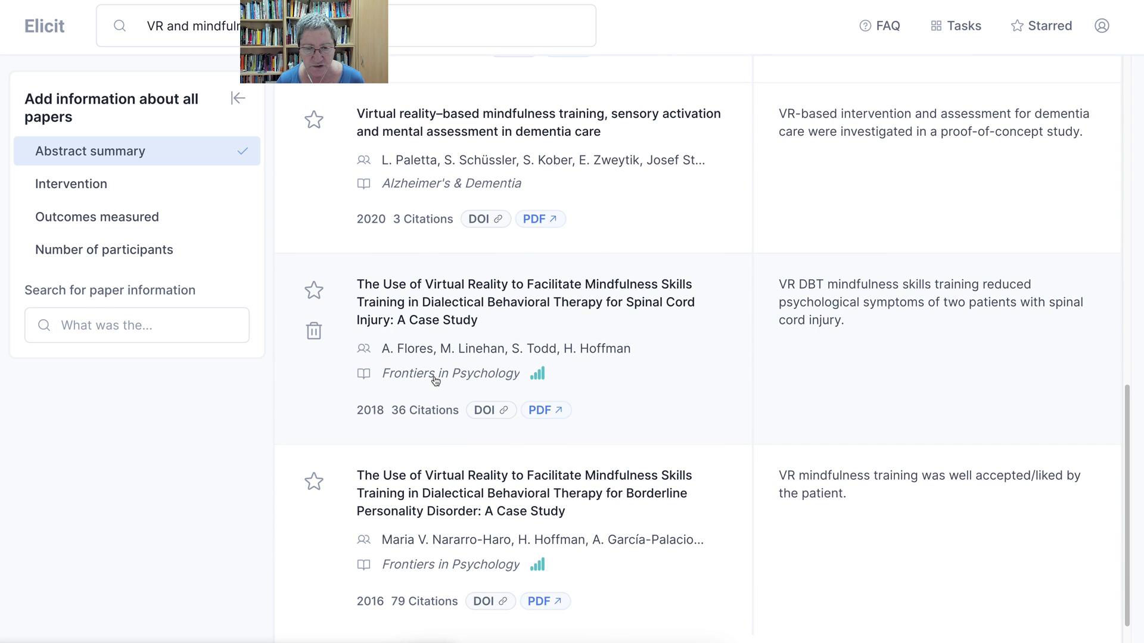
scroll(468, 378, "up", 10)
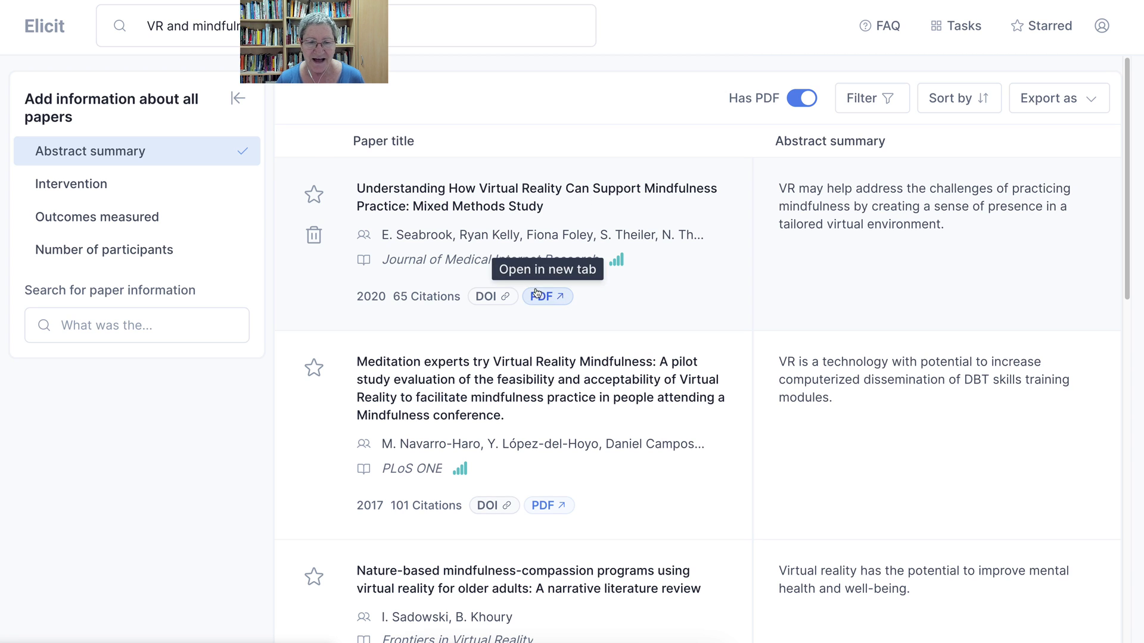
Step: Open the details of 'Understanding How Virtual Reality Can Support Mindfulness Practice'
left_click(518, 203)
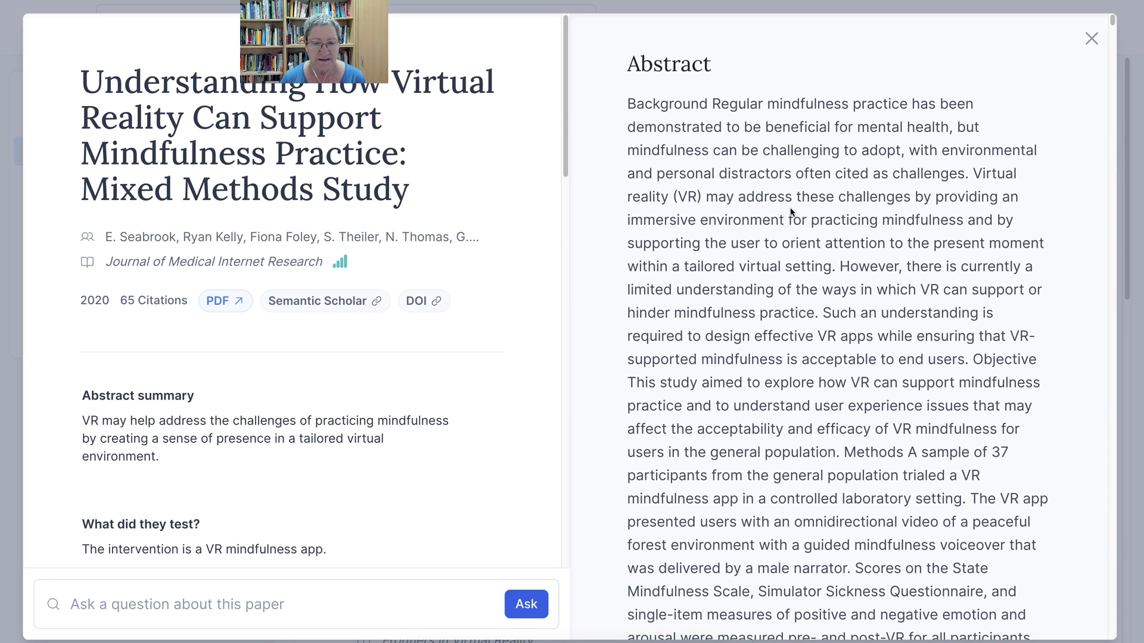
scroll(687, 374, "down", 2)
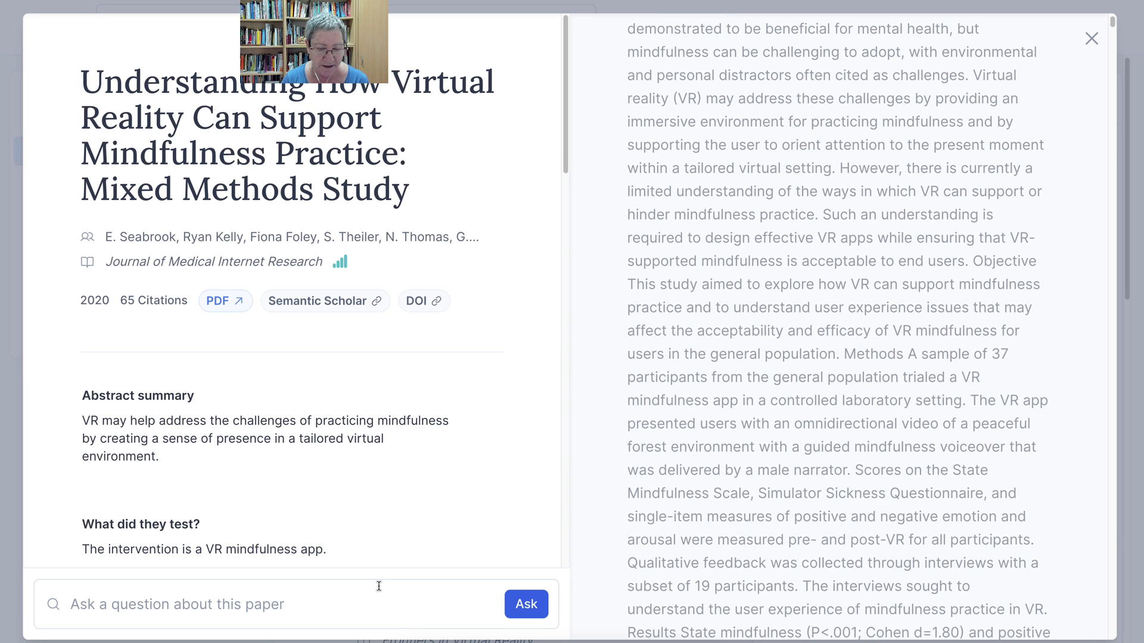
type("ti")
key("BackSpace")
key("BackSpace")
key("BackSpace")
scroll(304, 466, "down", 5)
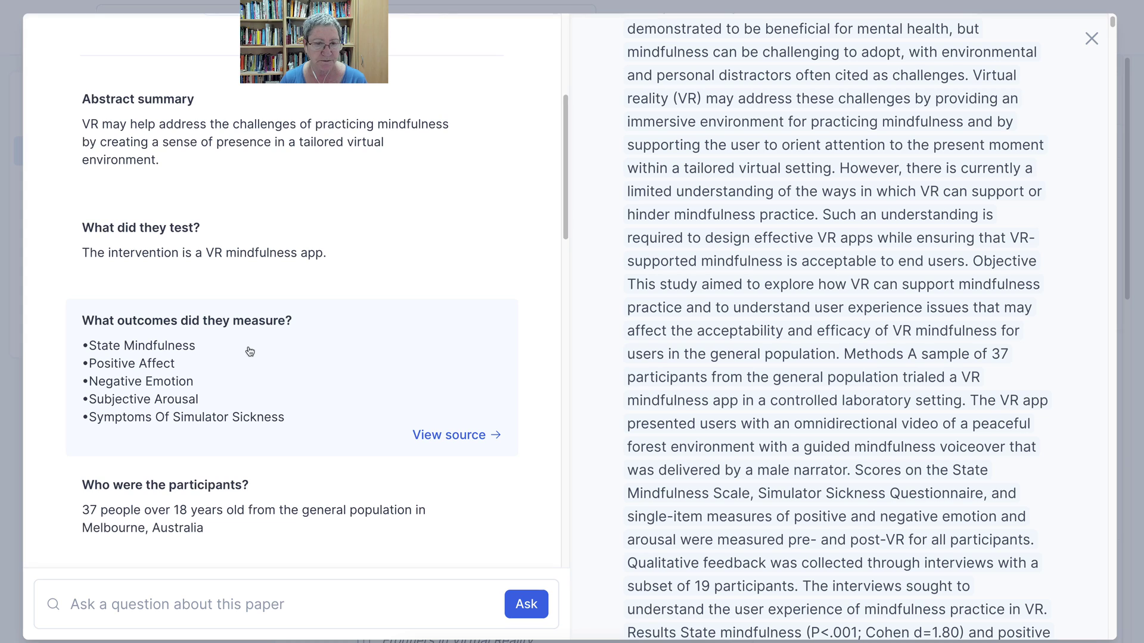
Step: Read through the paper's outcomes, critiques and full abstract
scroll(248, 357, "down", 1)
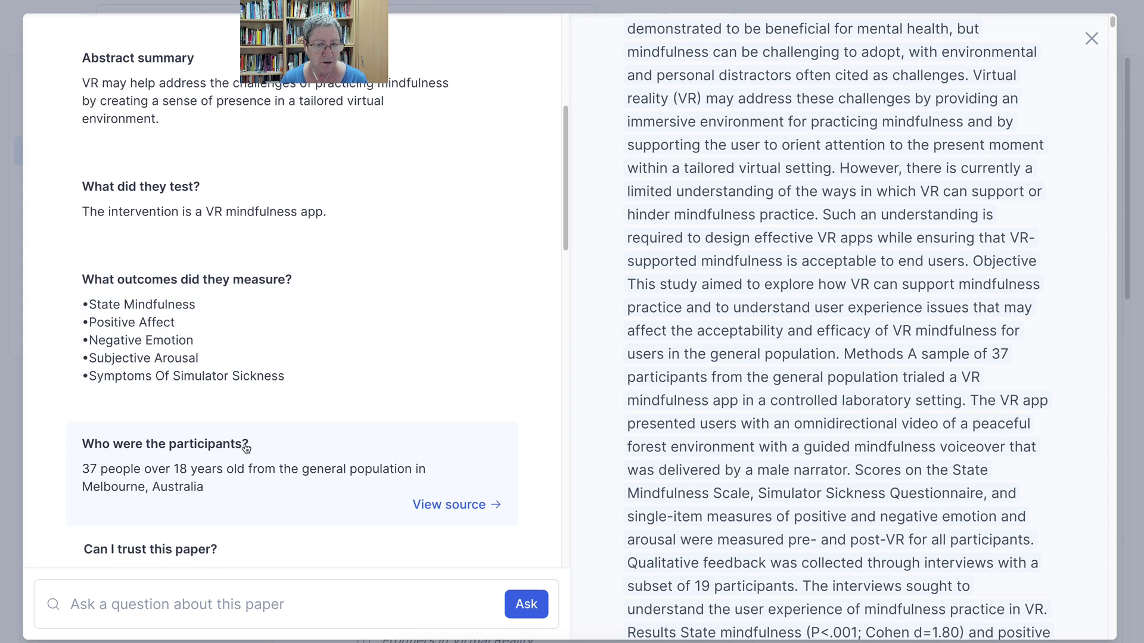
scroll(218, 459, "down", 2)
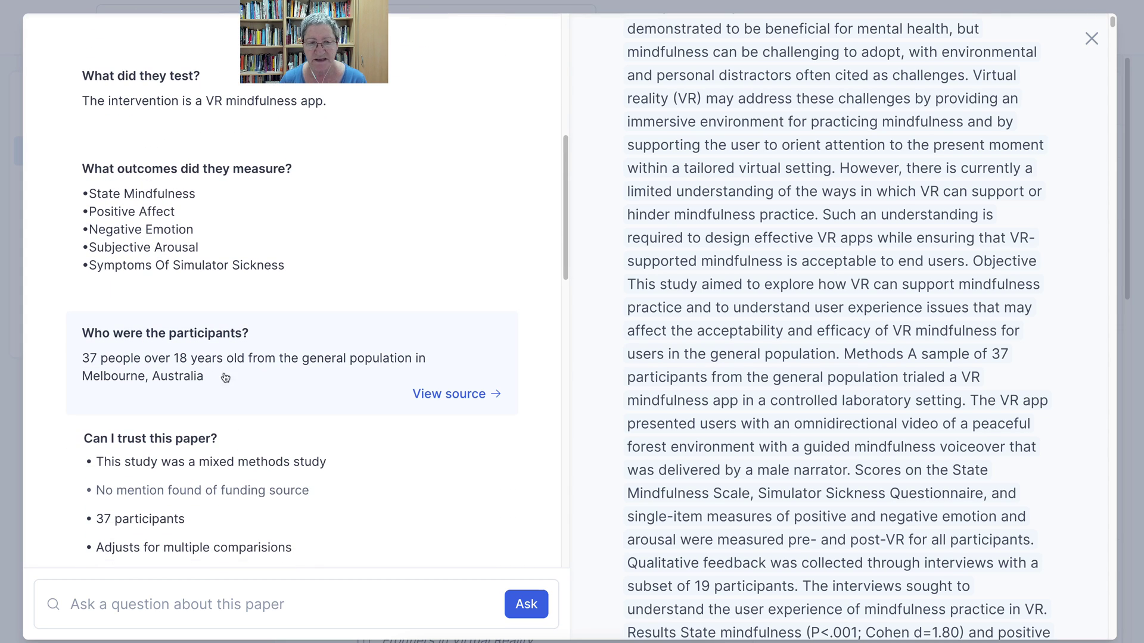
scroll(244, 378, "down", 2)
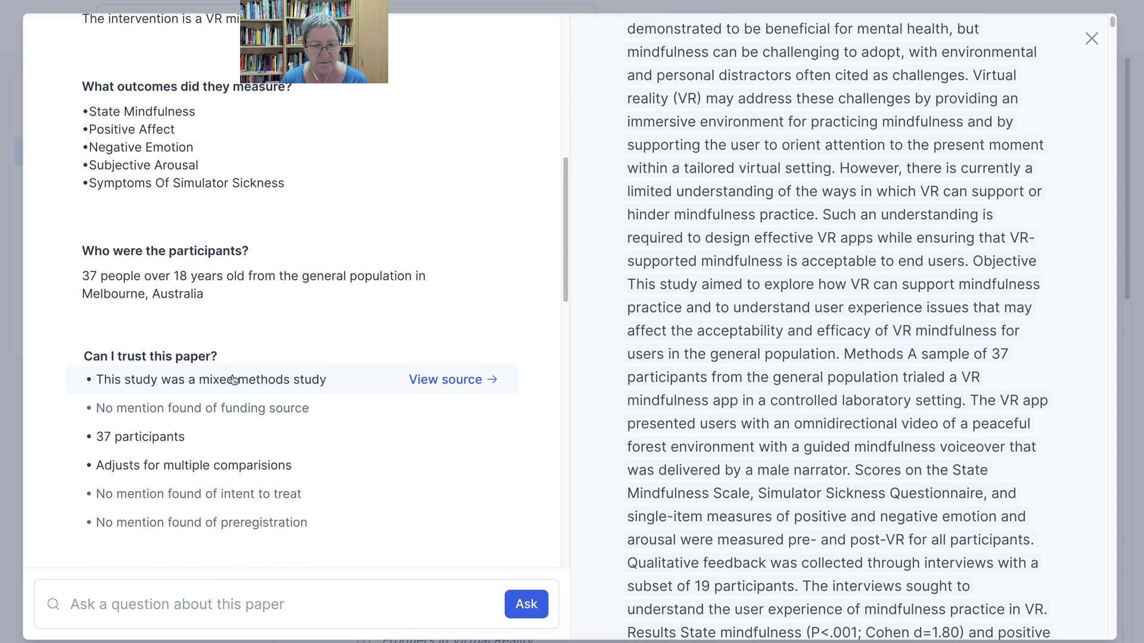
scroll(232, 380, "down", 5)
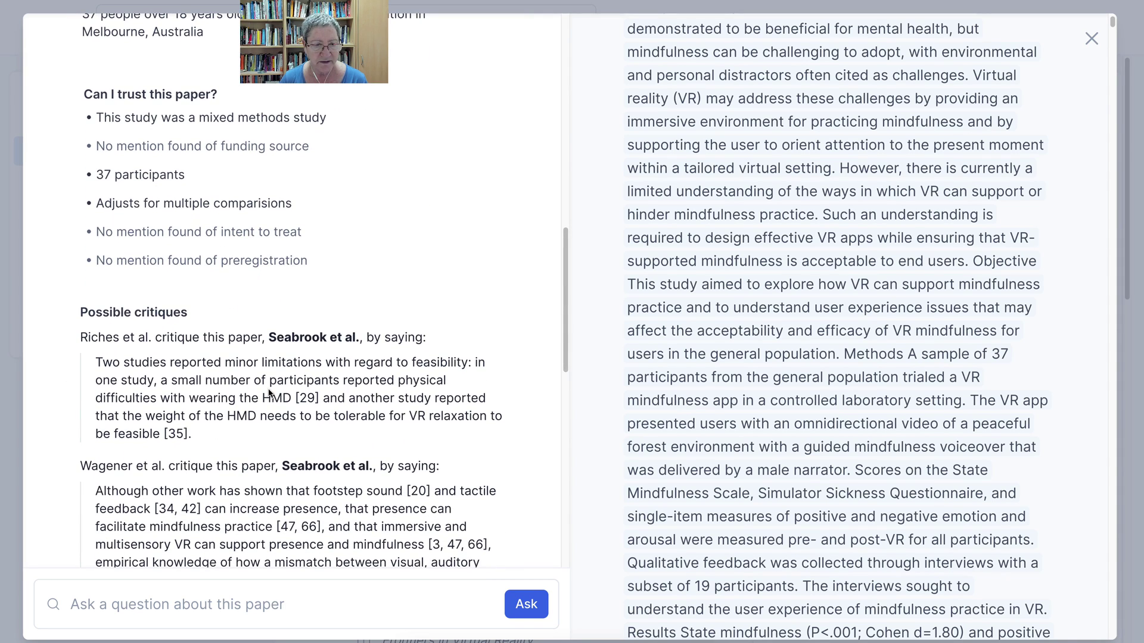
scroll(268, 393, "down", 5)
scroll(268, 393, "up", 10)
scroll(237, 423, "up", 5)
scroll(196, 452, "down", 3)
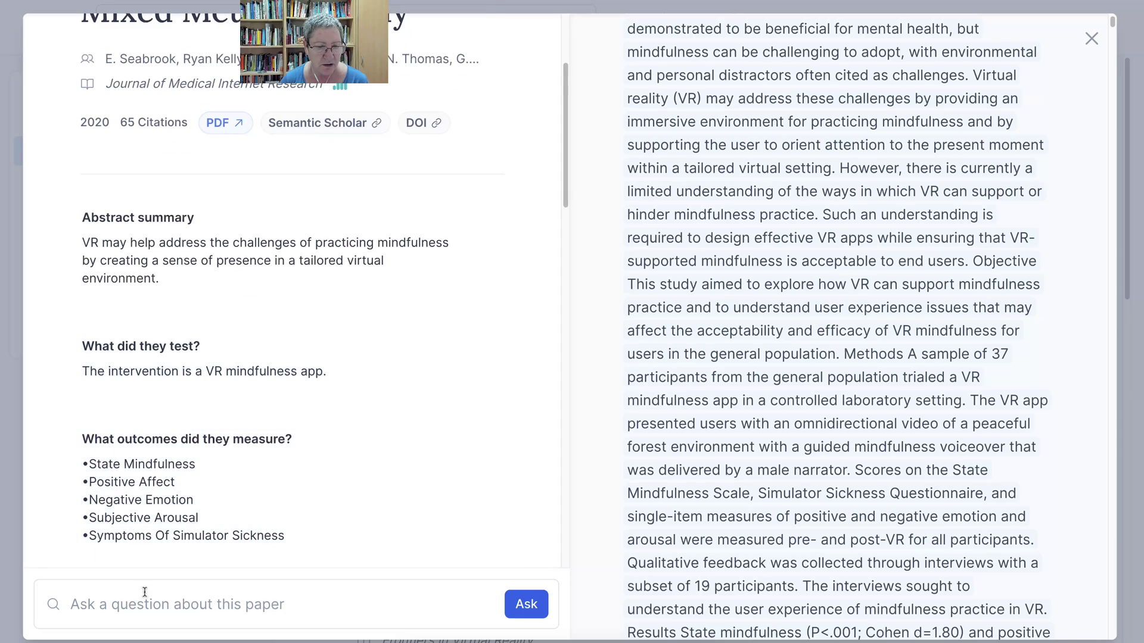
left_click(123, 614)
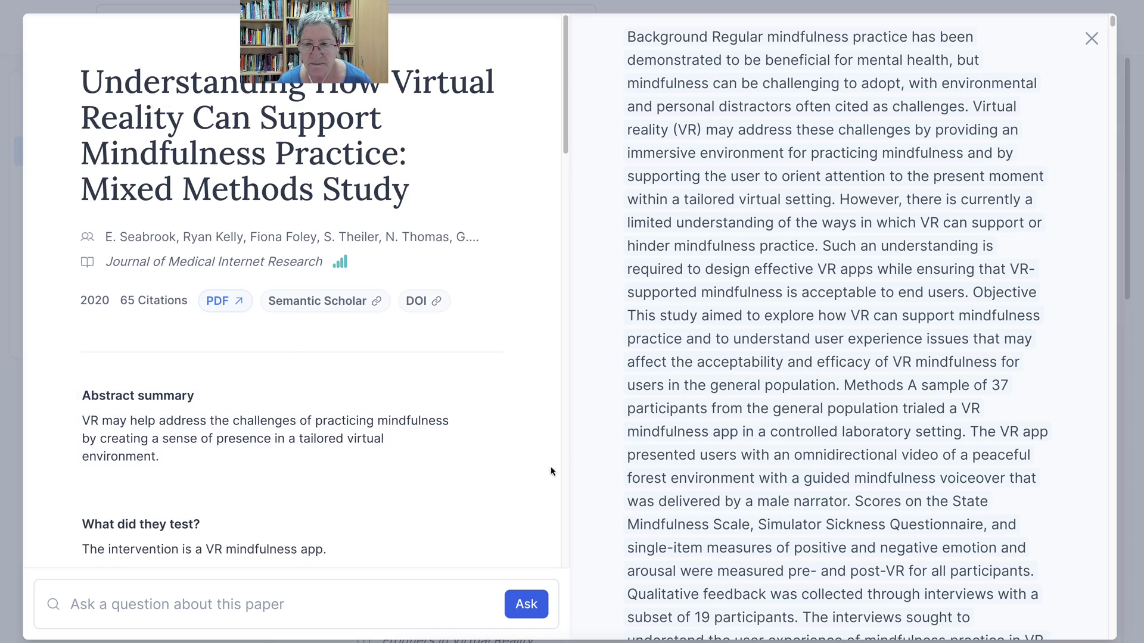
Step: Scroll the paper's full-text panel, then close the detail view with Esc
scroll(576, 457, "down", 20)
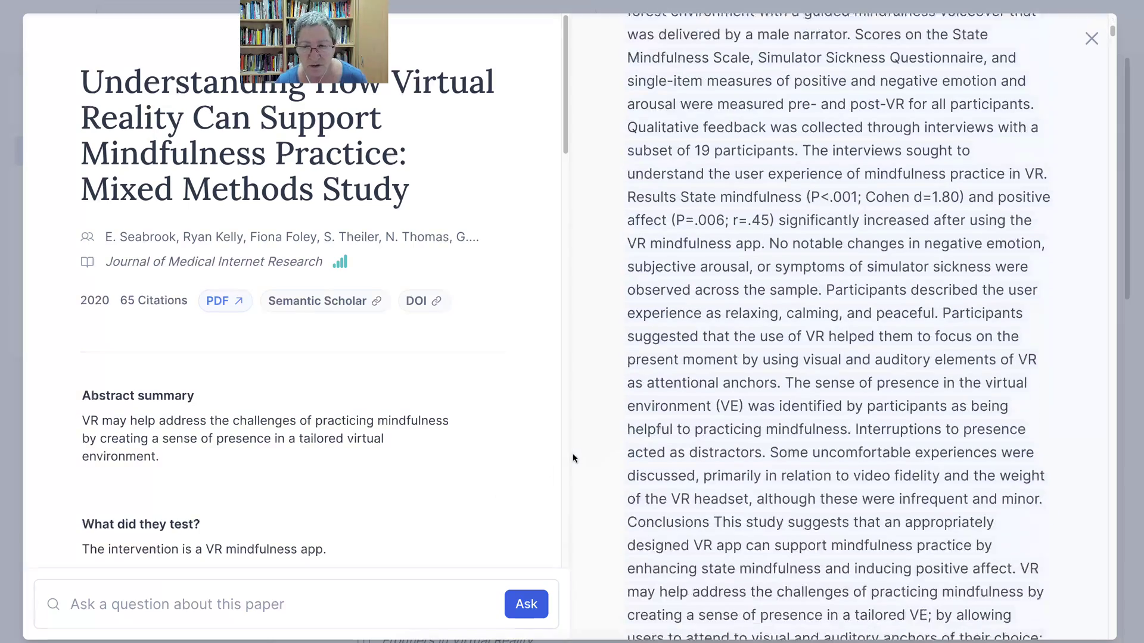
scroll(576, 457, "down", 4)
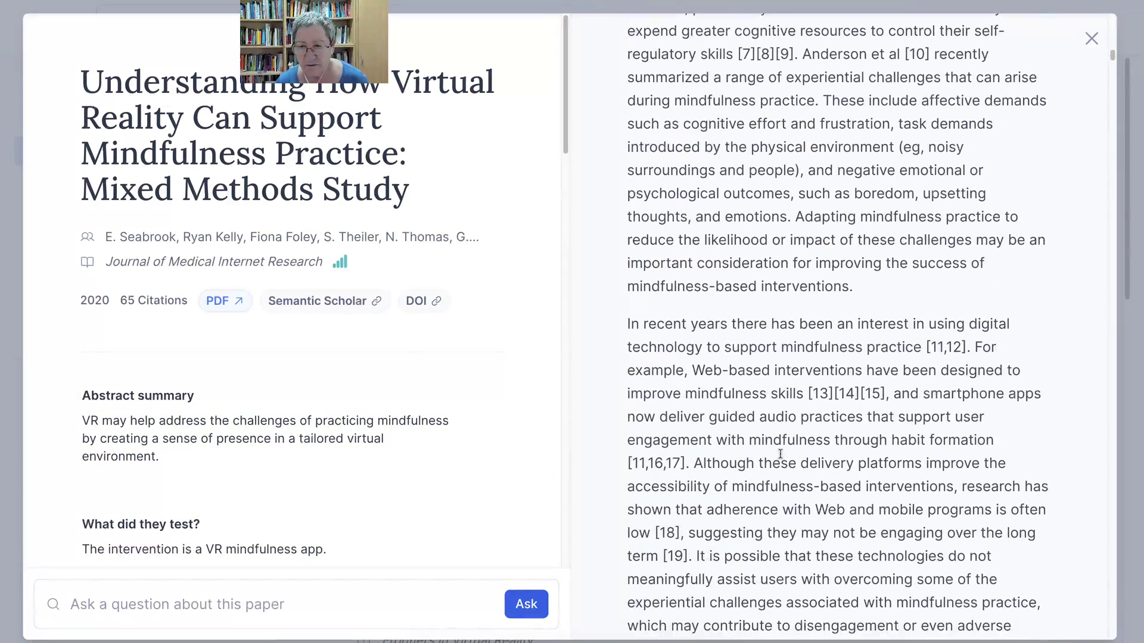
scroll(778, 457, "down", 3)
scroll(778, 457, "down", 1)
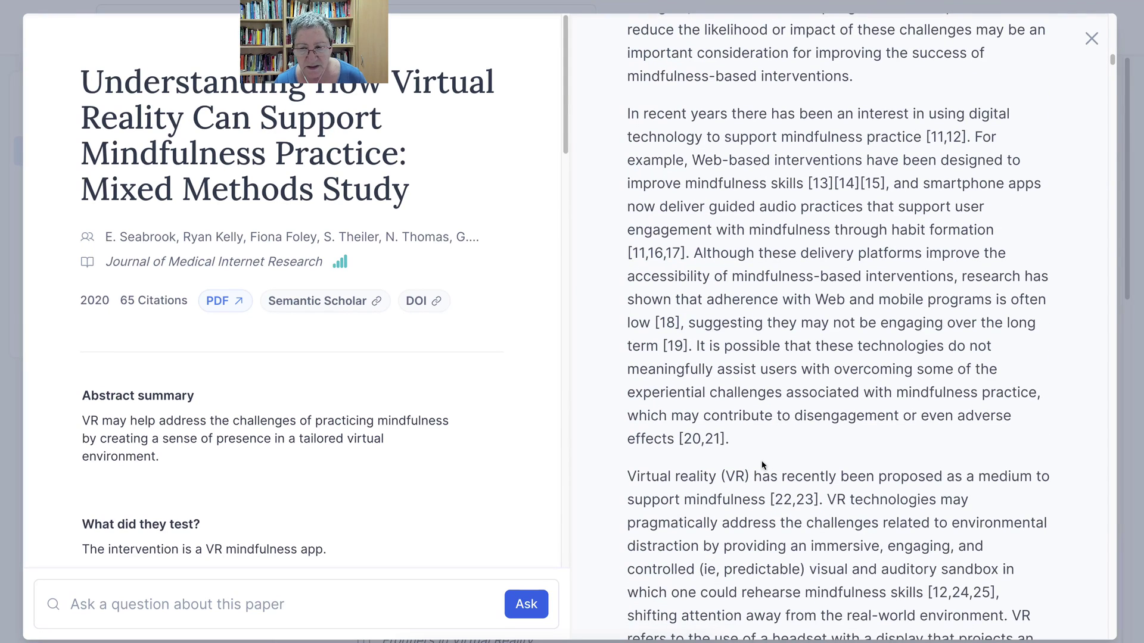
scroll(762, 465, "down", 5)
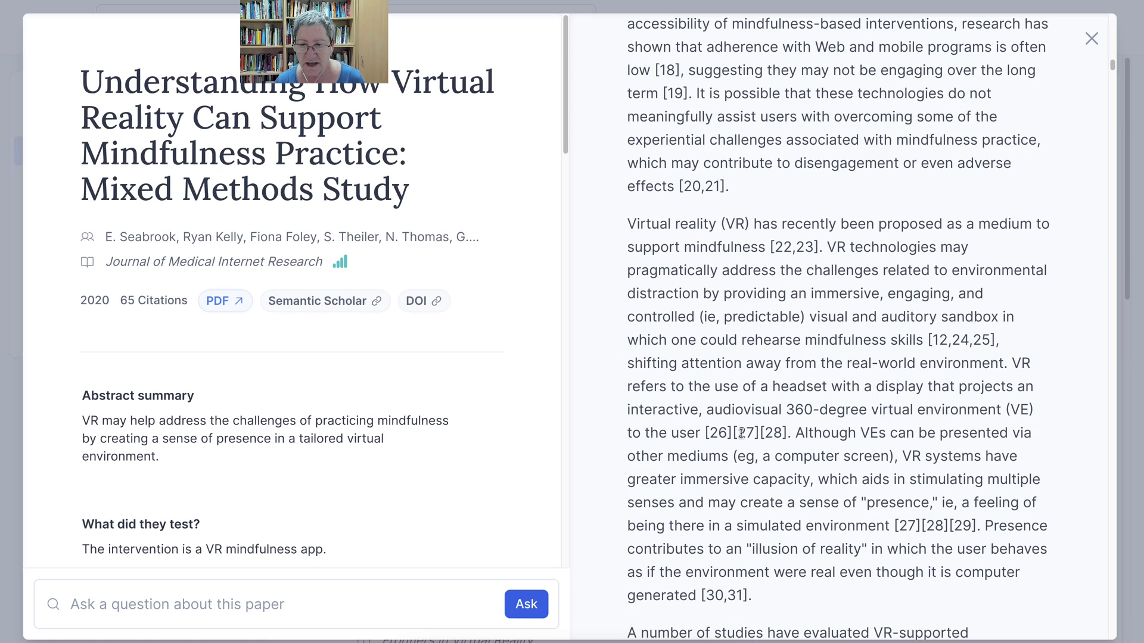
scroll(742, 433, "up", 10)
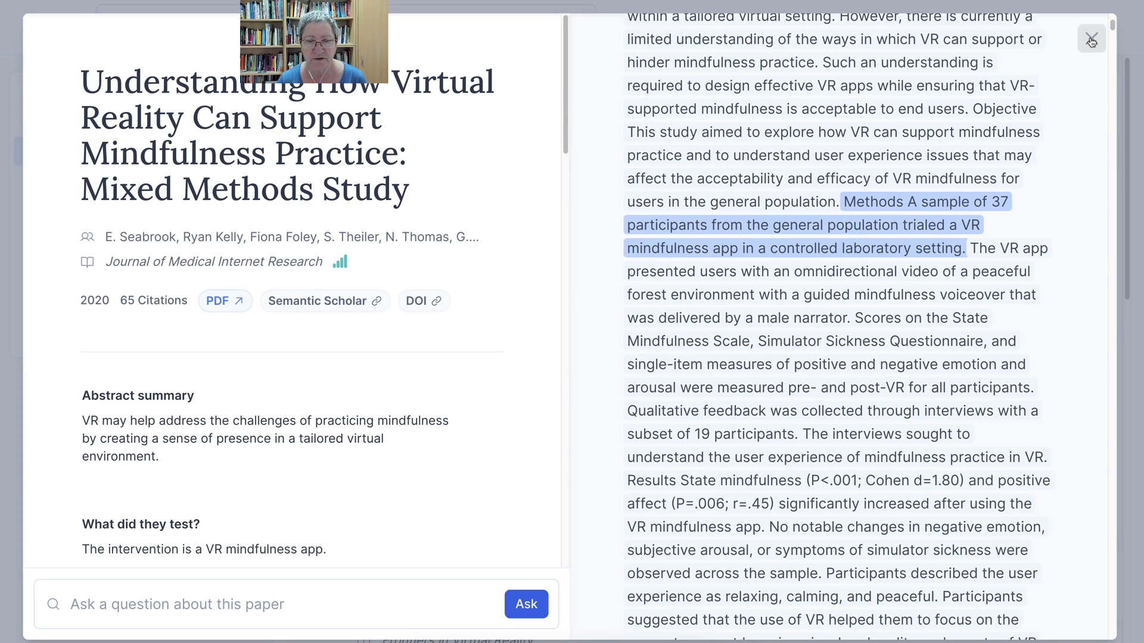
key("Escape")
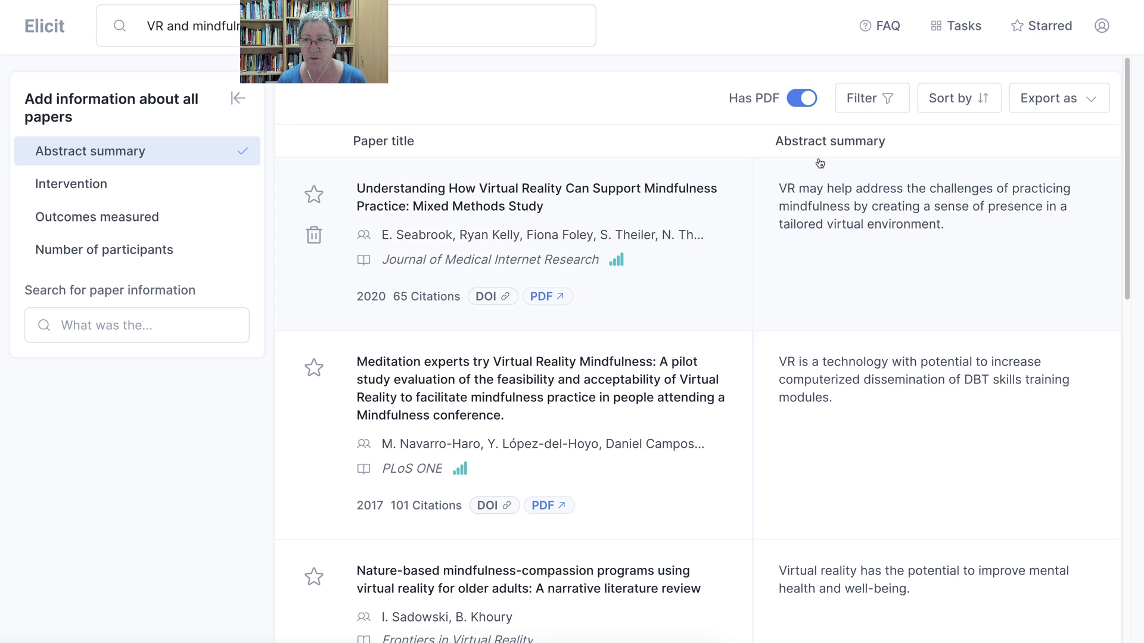
Step: Sort the results by Year (DESC) so the newest papers come first
left_click(1092, 102)
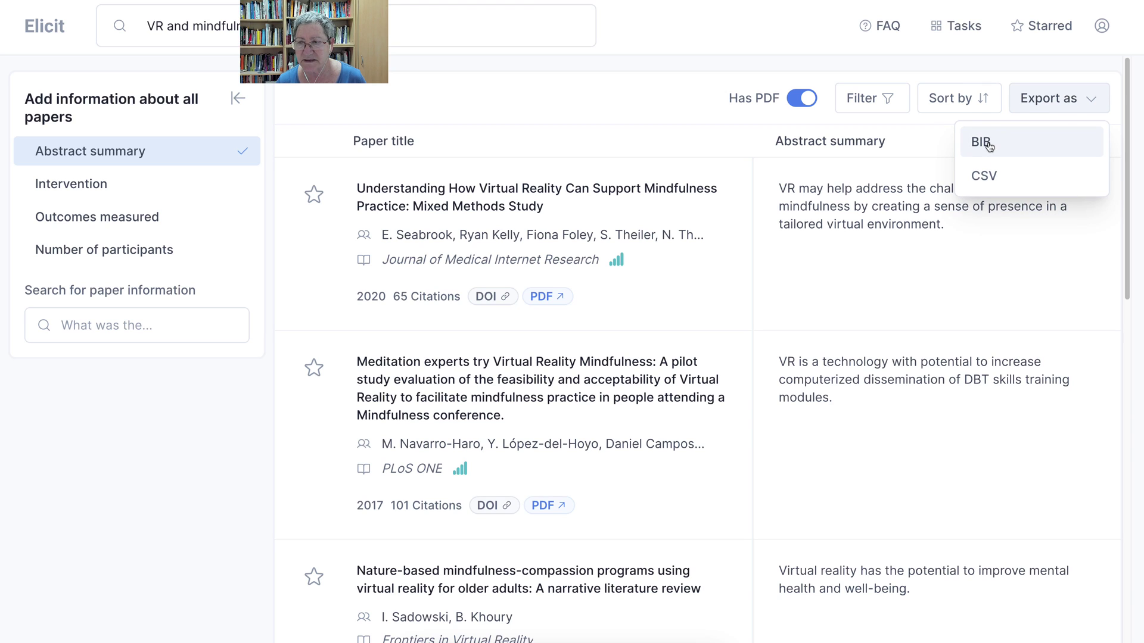
left_click(977, 100)
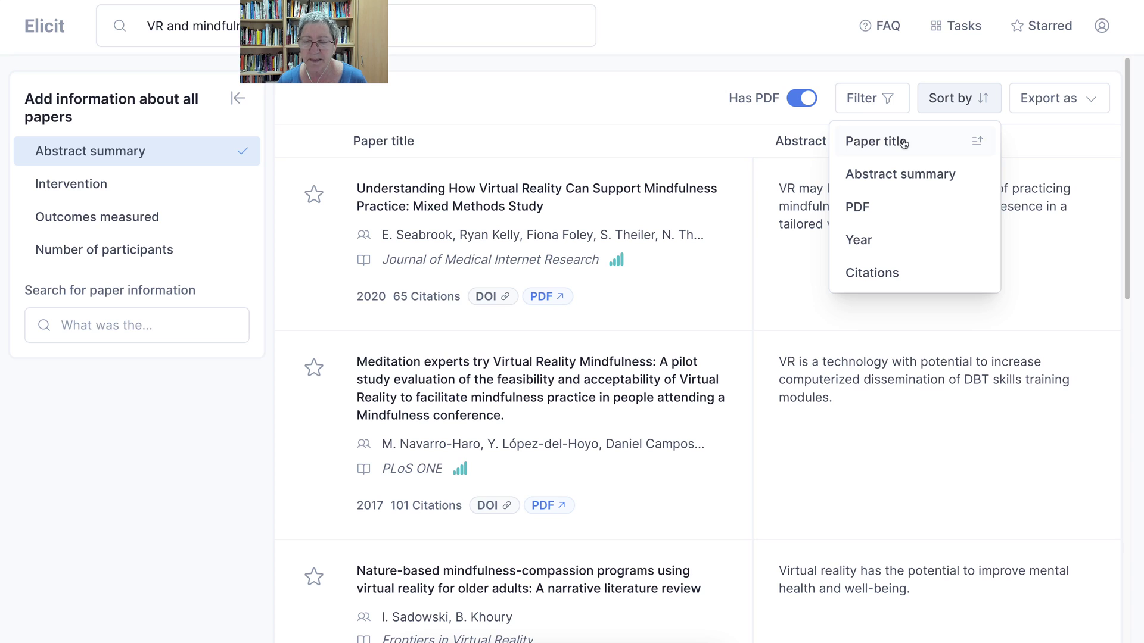
left_click(857, 241)
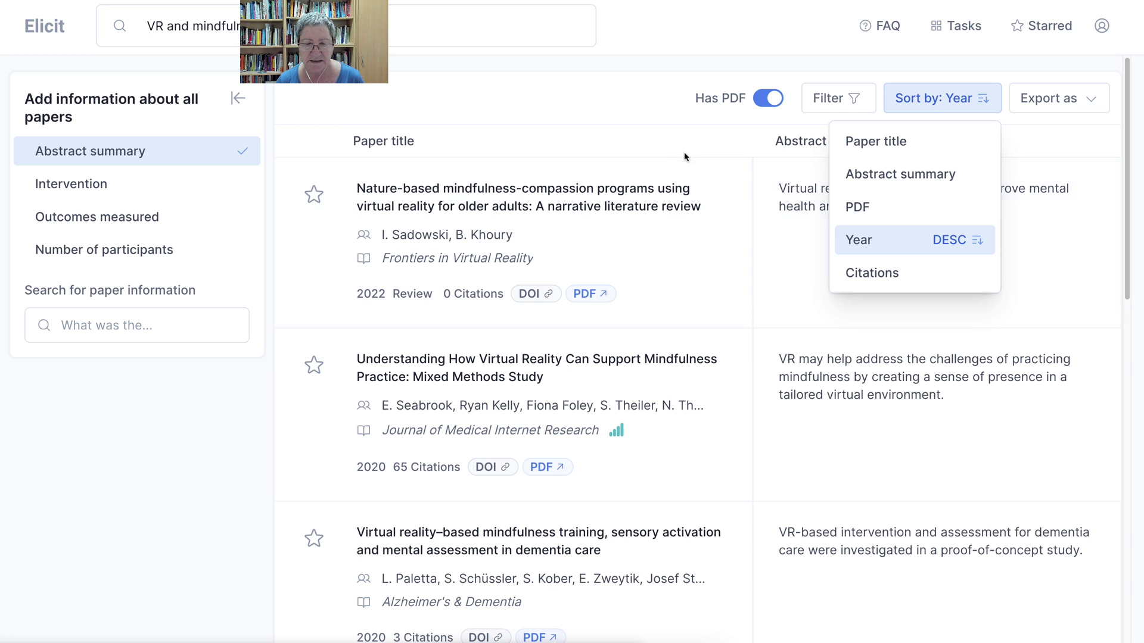
left_click(634, 181)
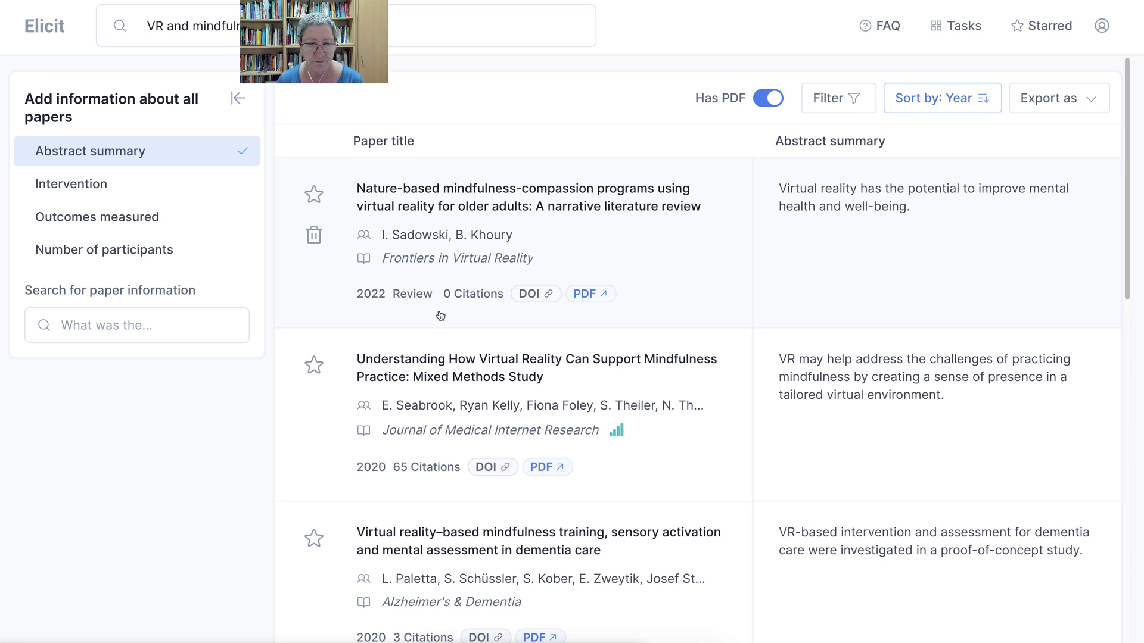
Step: Download the first paper's PDF, frvir-03-892905.pdf
scroll(453, 321, "down", 1)
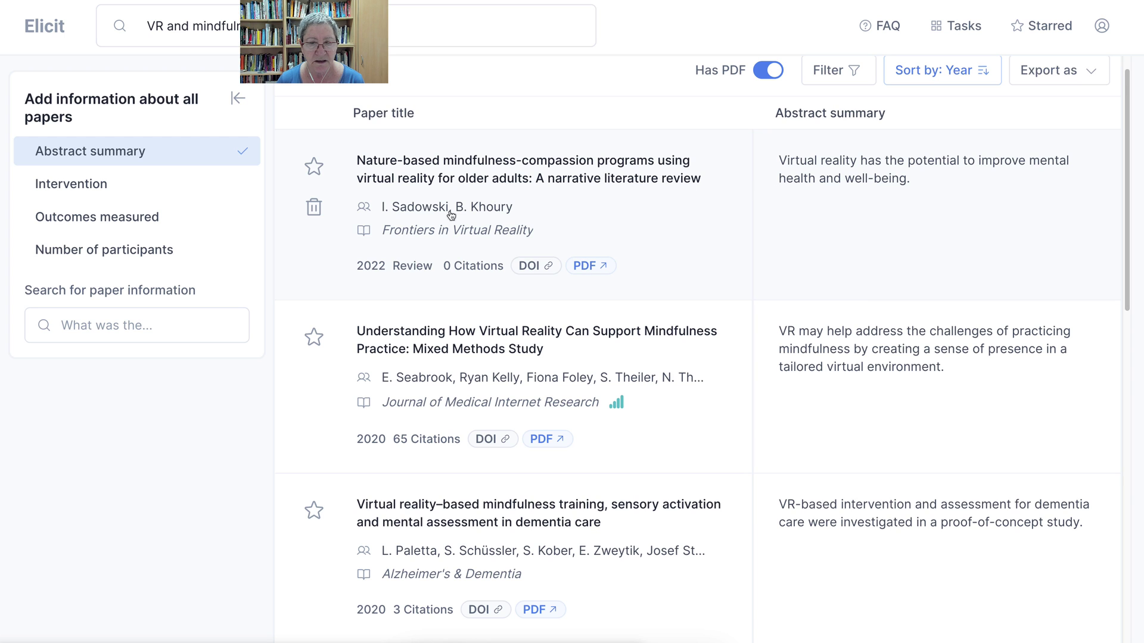
left_click(588, 266)
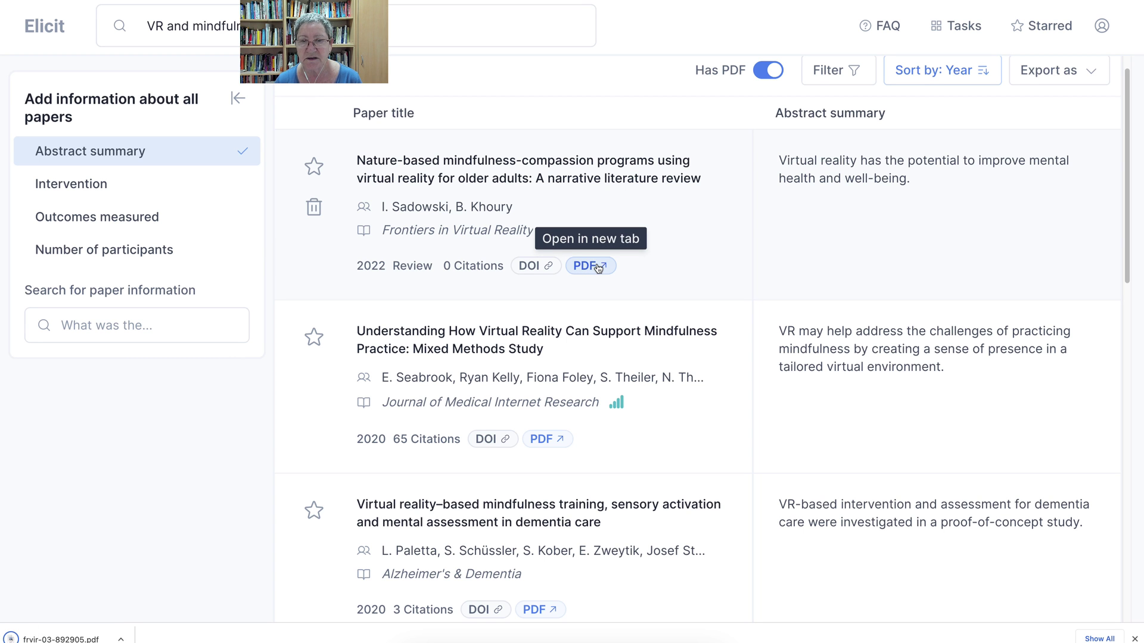
left_click(598, 267)
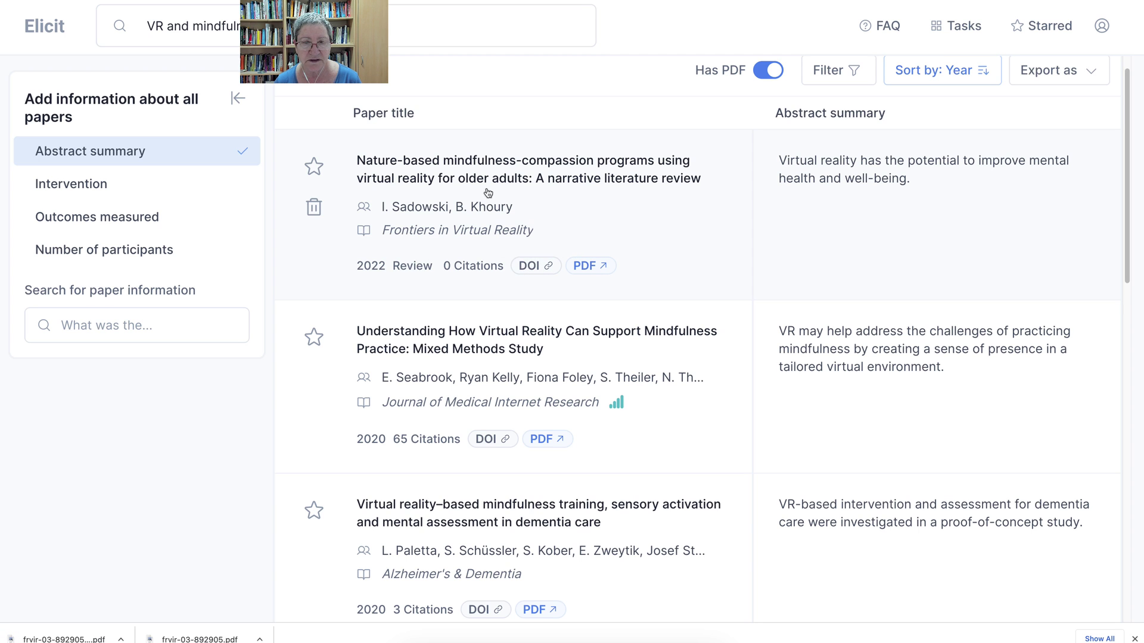
Step: Copy the first author's surname from the 2022 review's details, then close them
left_click(507, 165)
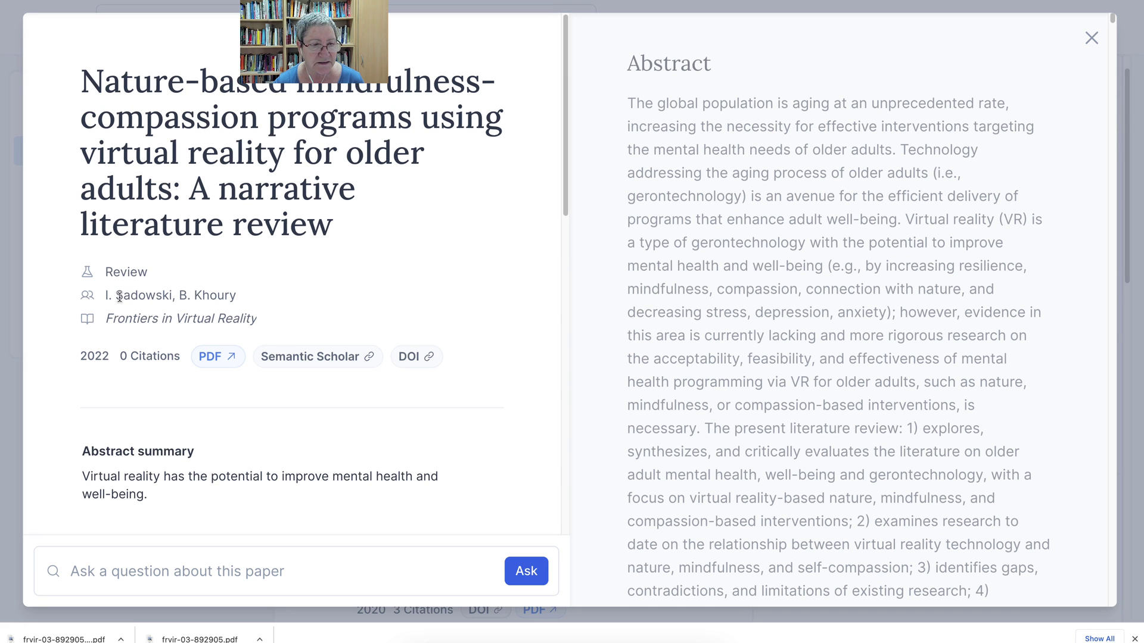
double_click(156, 295)
right_click(144, 292)
left_click(161, 323)
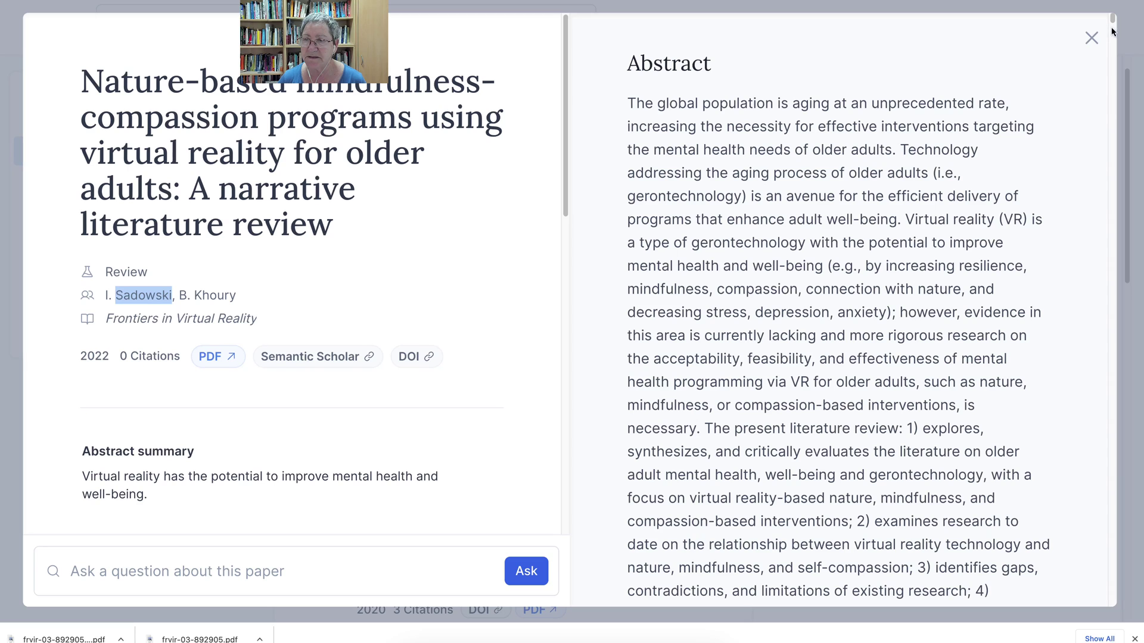
left_click(1091, 38)
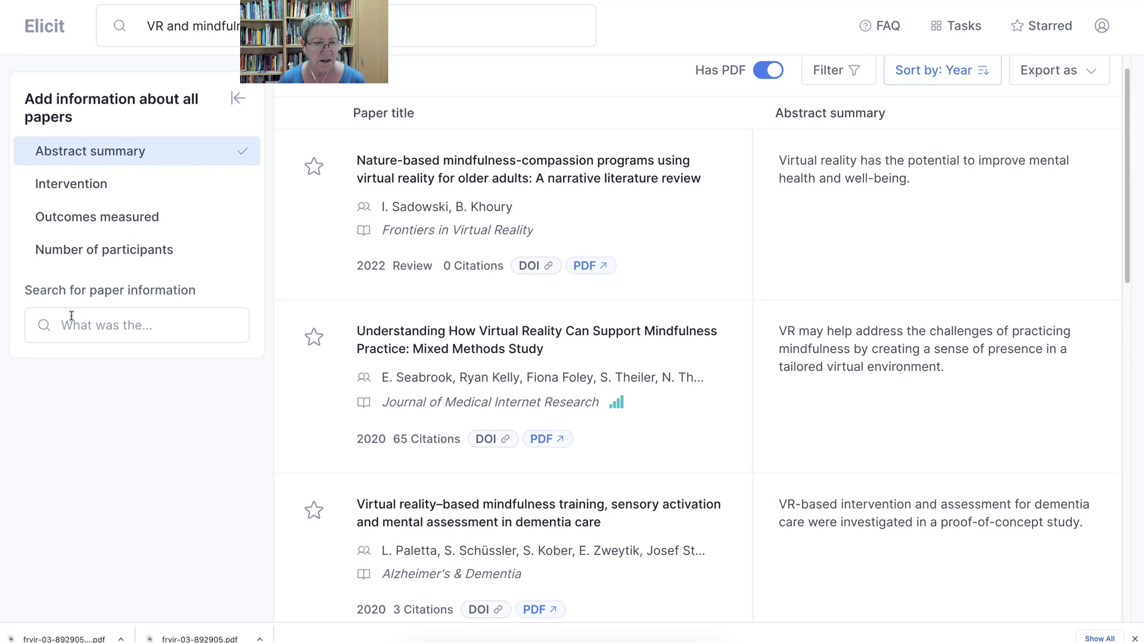
Step: Ask about an author's surname in the papers, then review the Published after and Study type filters
left_click(71, 322)
type("Sadowski")
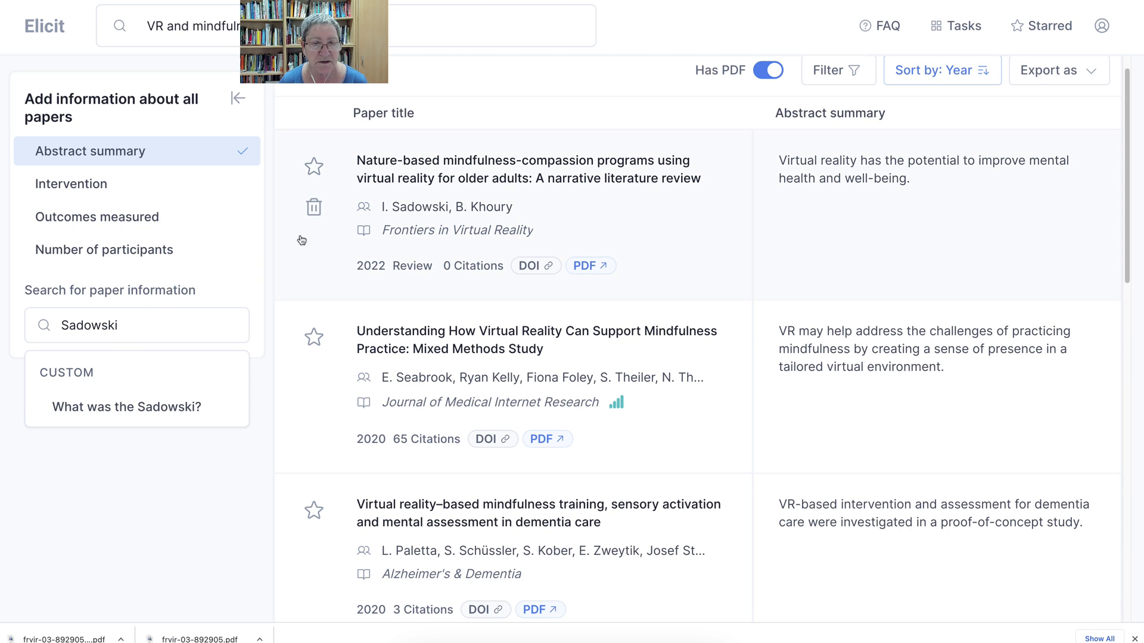
left_click(855, 72)
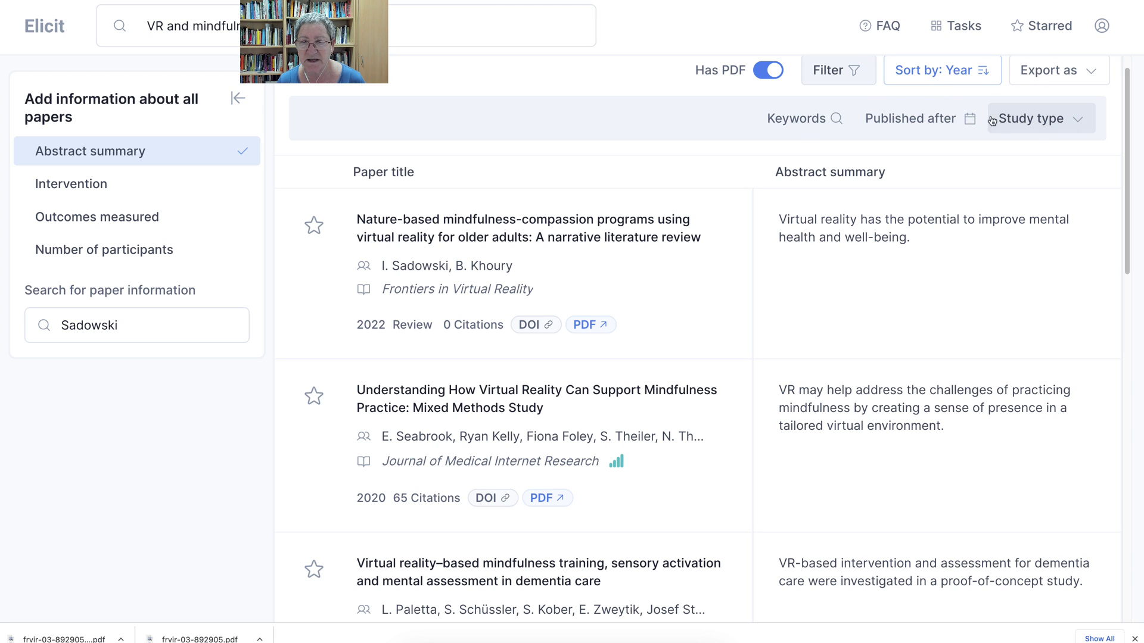
left_click(960, 119)
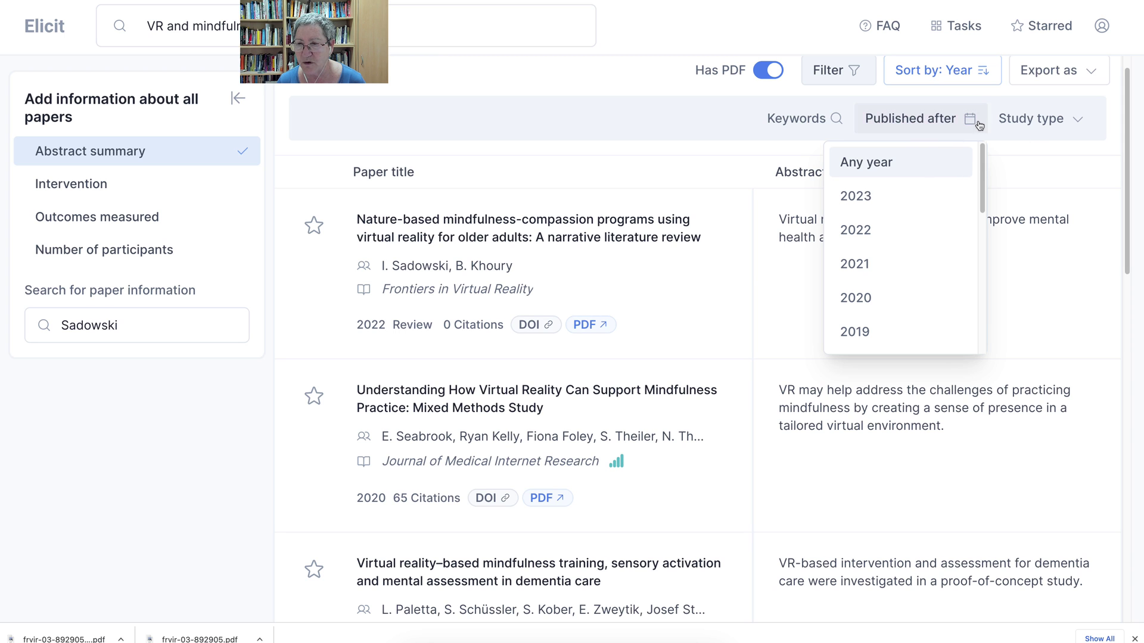
left_click(1076, 121)
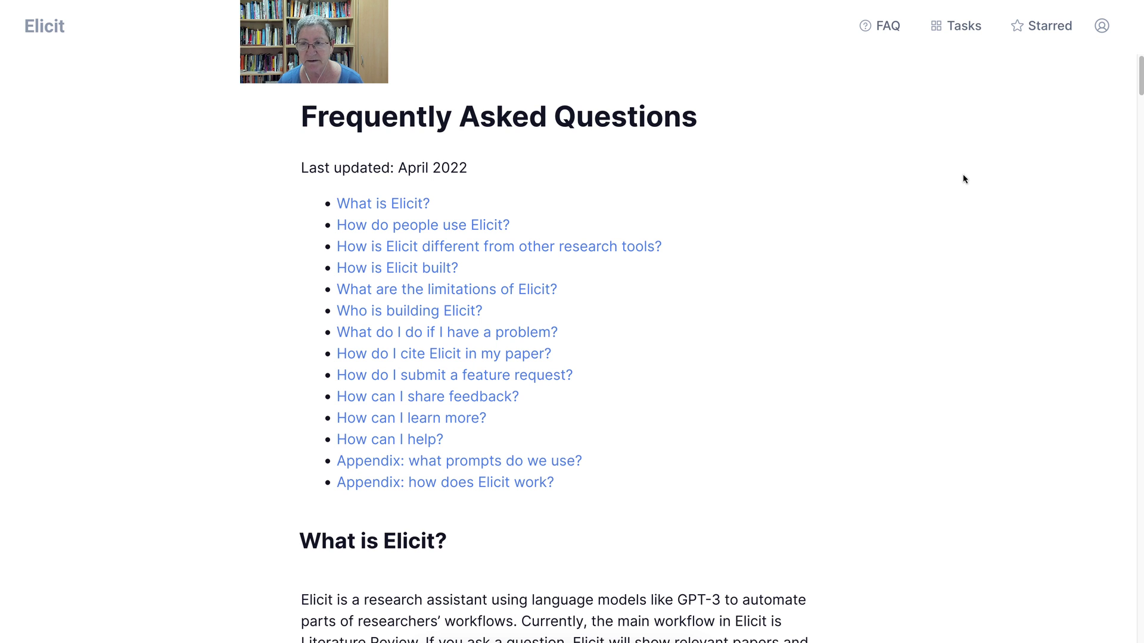
Step: Go to the Tasks page, glance at the new-task form, and return to Tasks
left_click(953, 29)
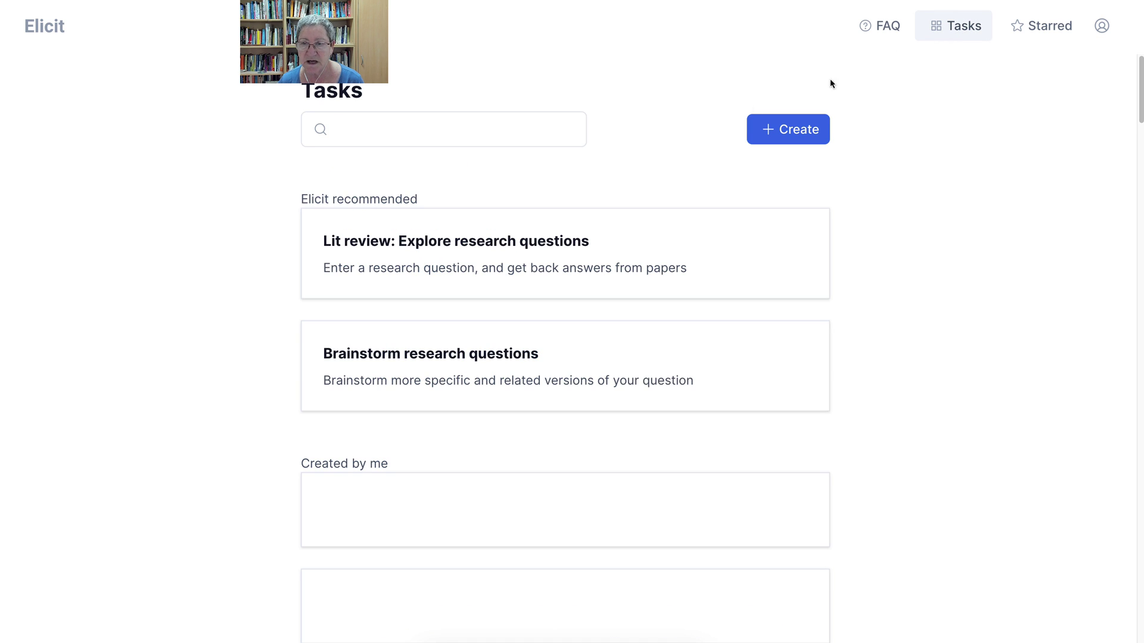
left_click(785, 130)
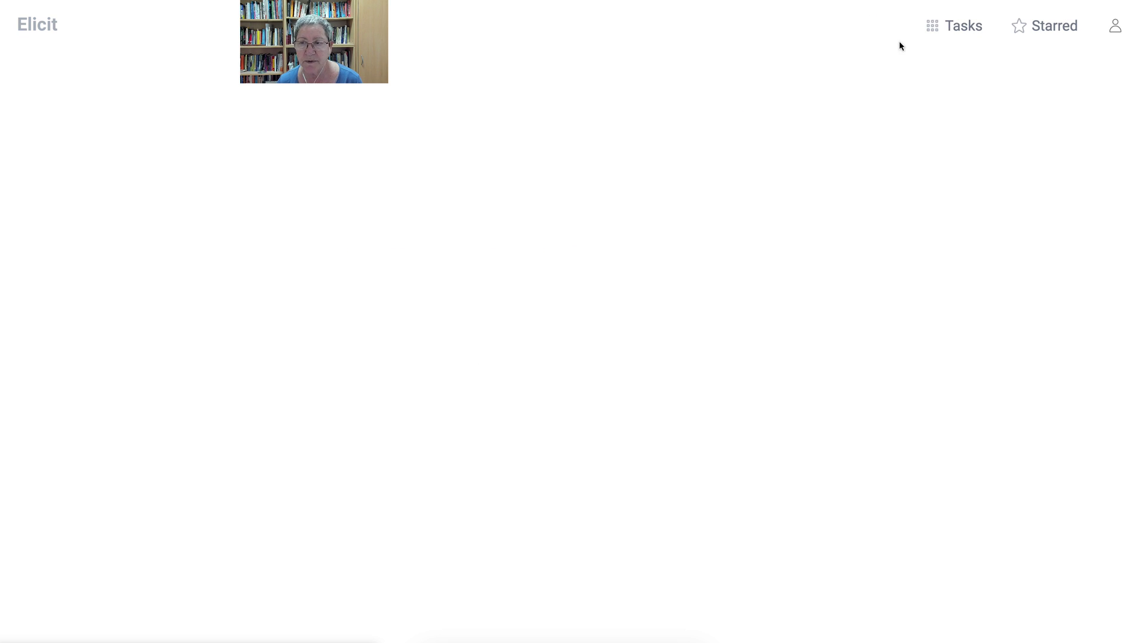
left_click(963, 26)
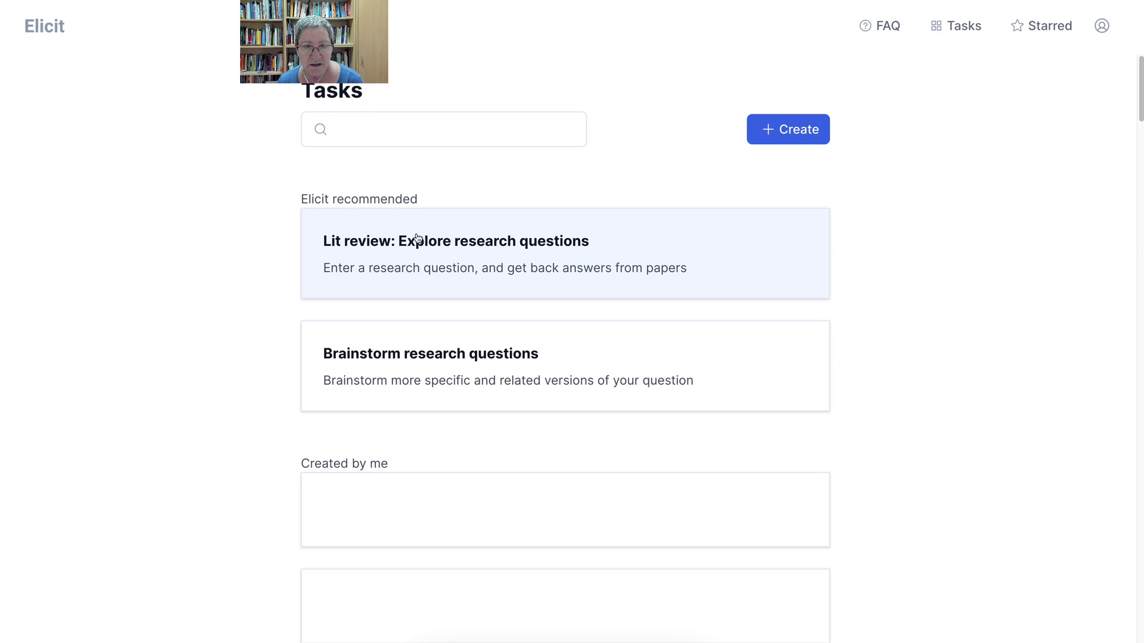
Step: Scroll through task cards like Rephrase, Abstract summarization, Method Deviser and Suggest a project name
scroll(405, 235, "down", 1)
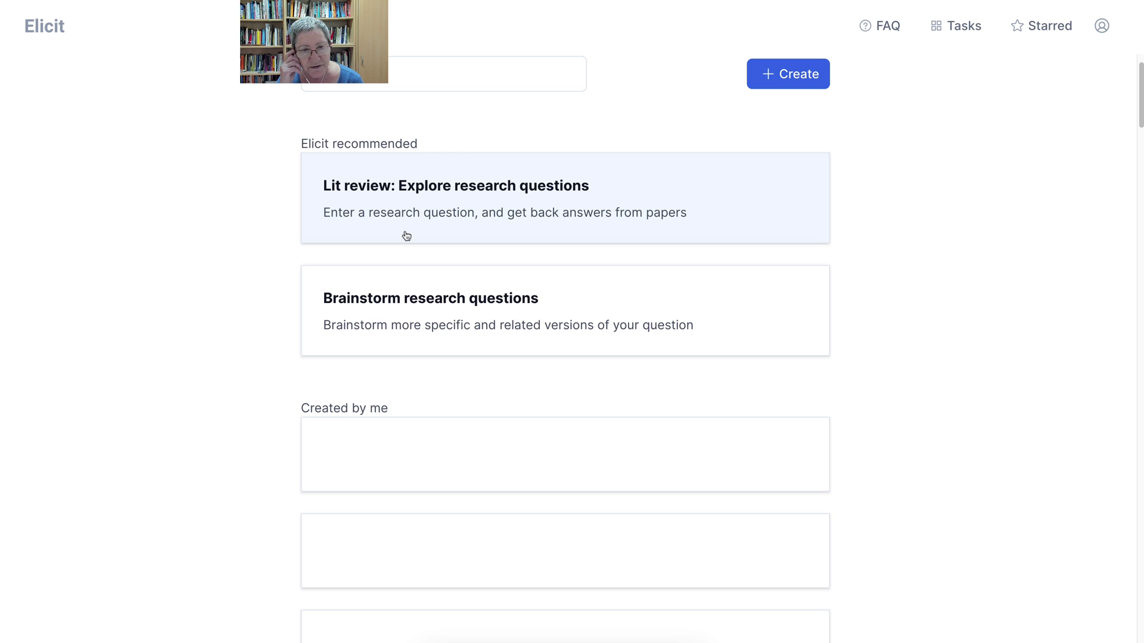
scroll(438, 325, "down", 5)
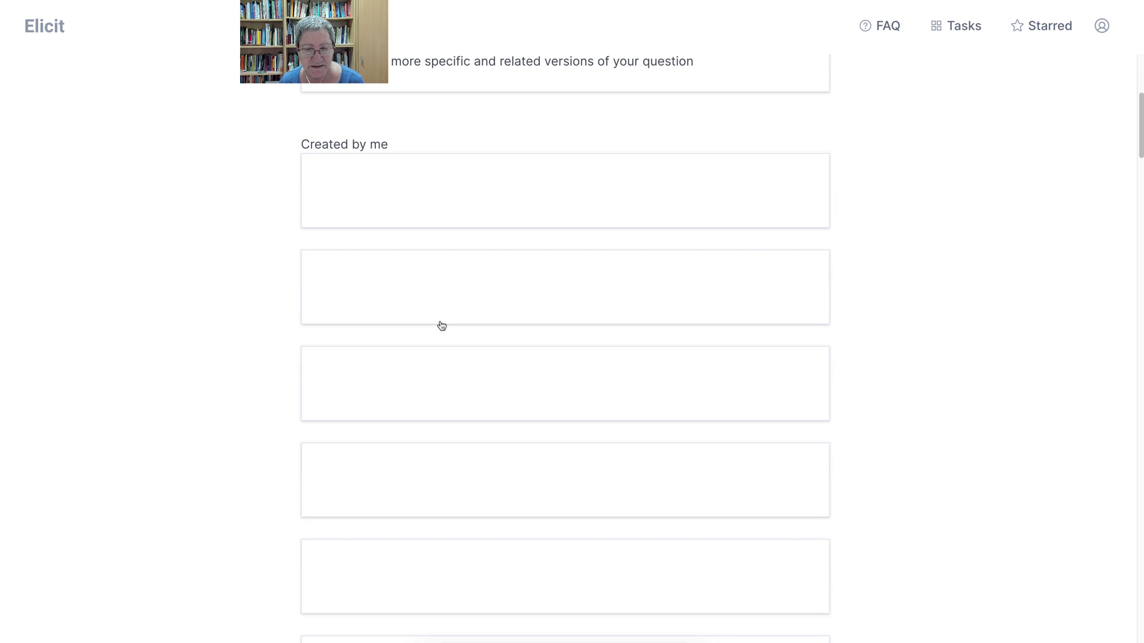
scroll(441, 320, "down", 5)
scroll(443, 321, "down", 1)
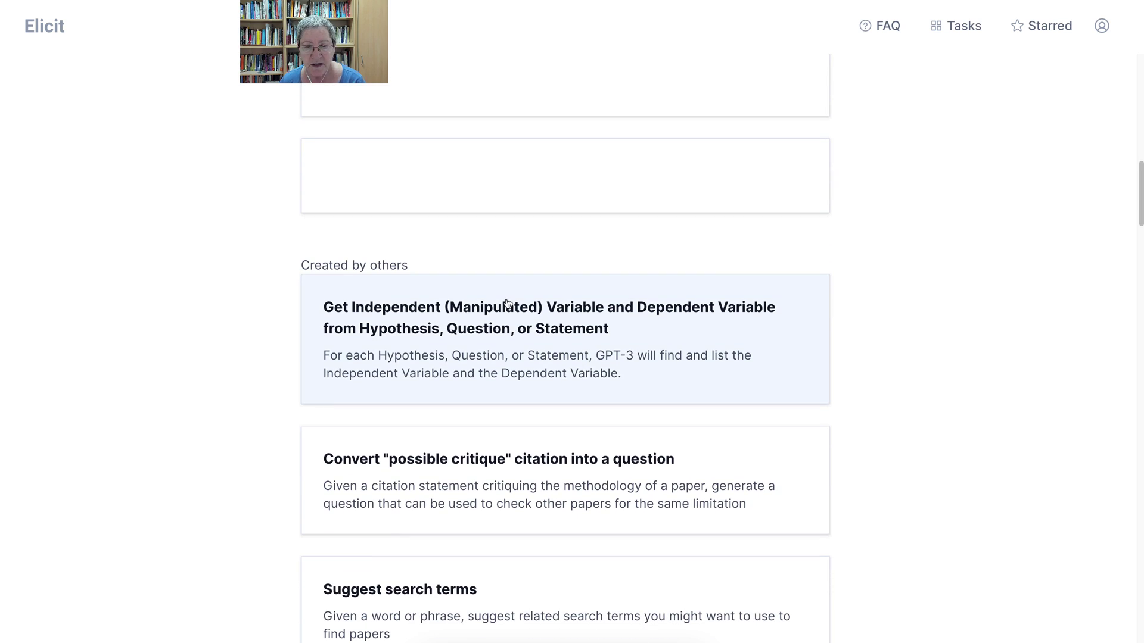
scroll(507, 323, "down", 5)
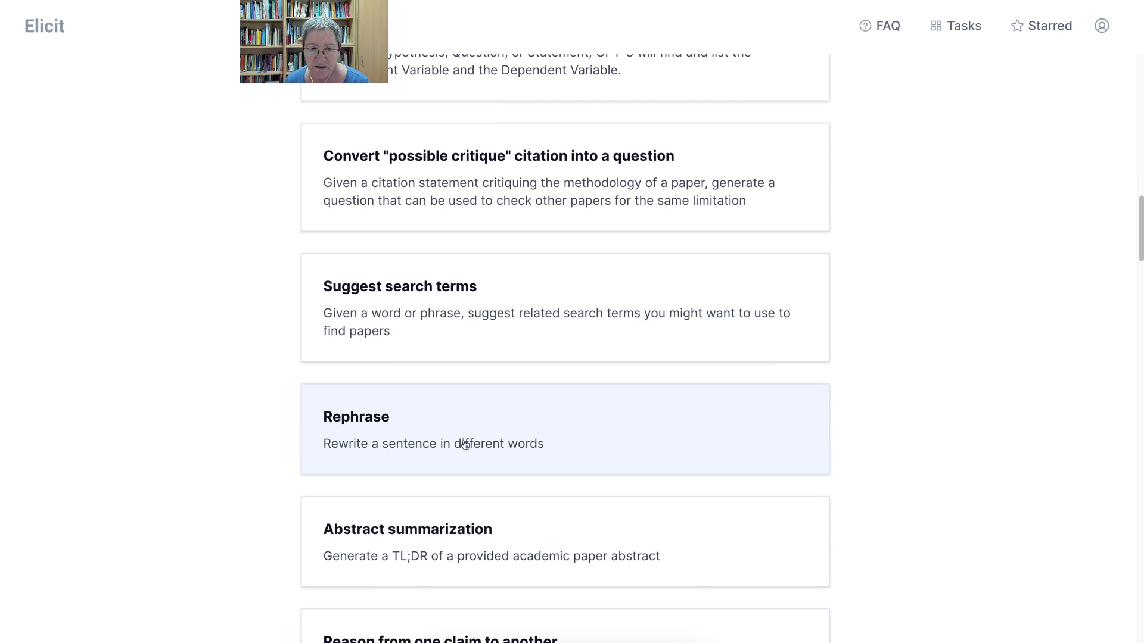
scroll(465, 443, "down", 1)
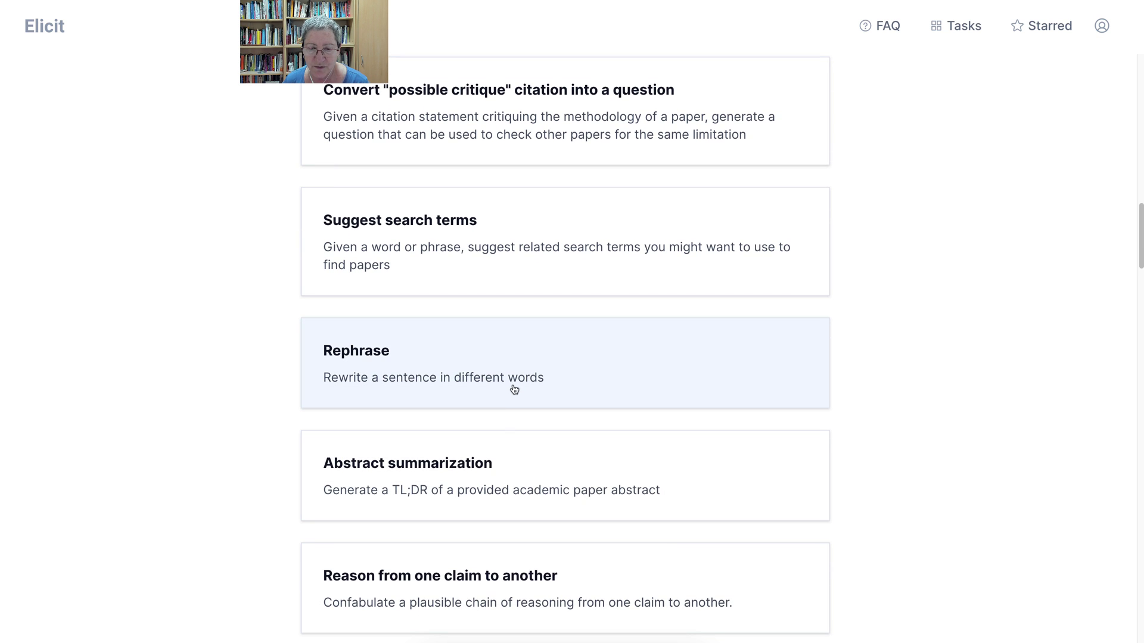
scroll(506, 389, "down", 2)
scroll(506, 390, "down", 1)
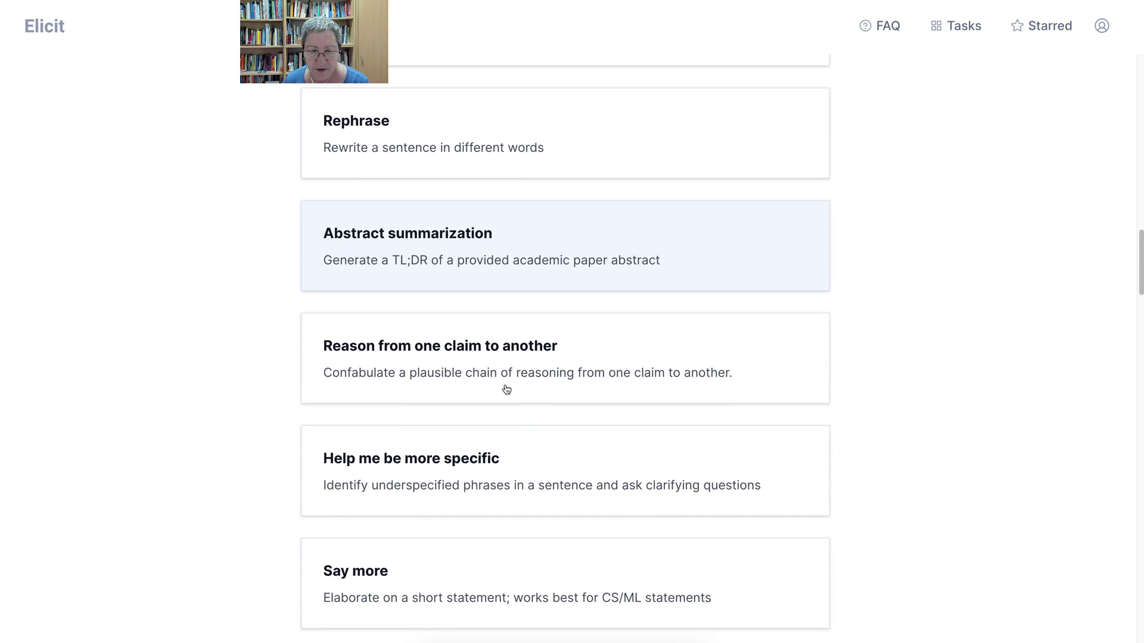
scroll(506, 389, "down", 1)
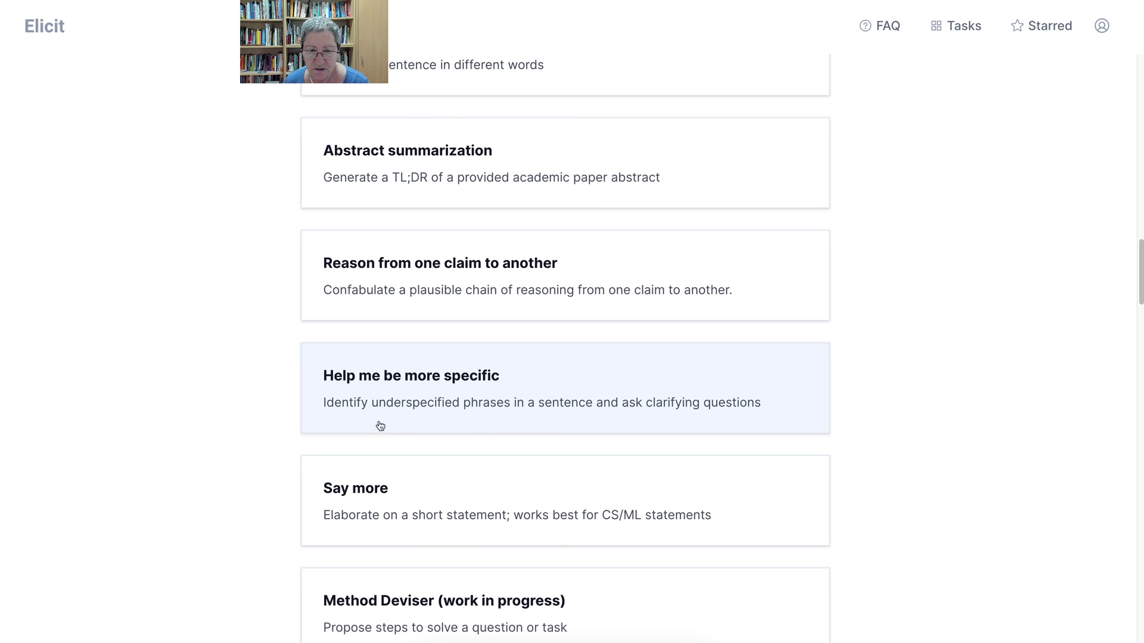
scroll(382, 417, "down", 1)
scroll(430, 423, "down", 4)
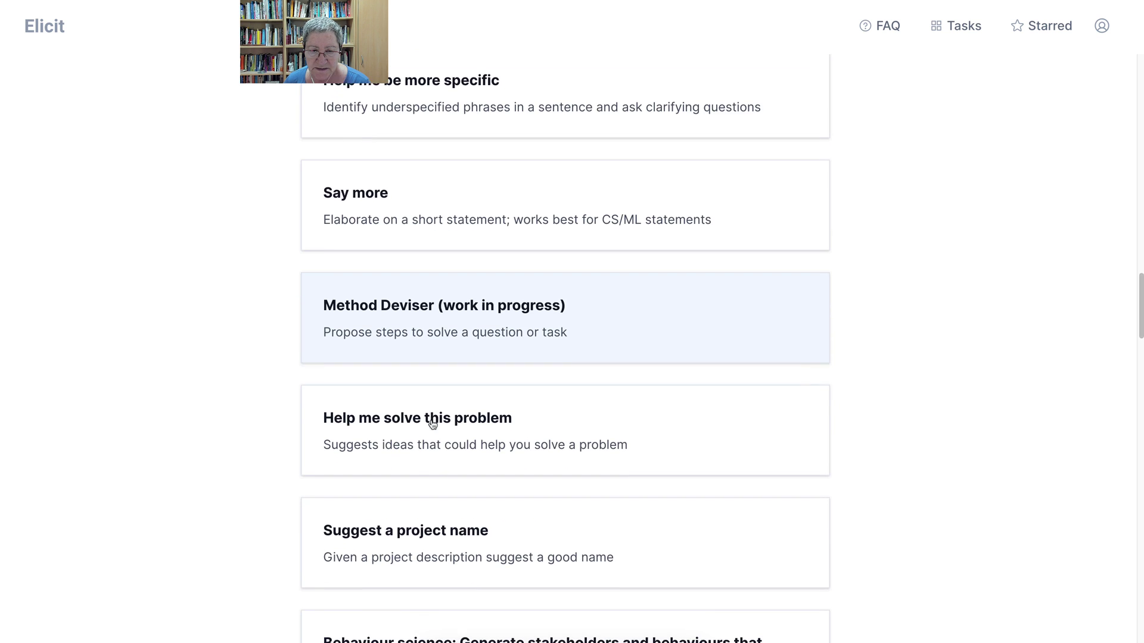
scroll(432, 424, "down", 1)
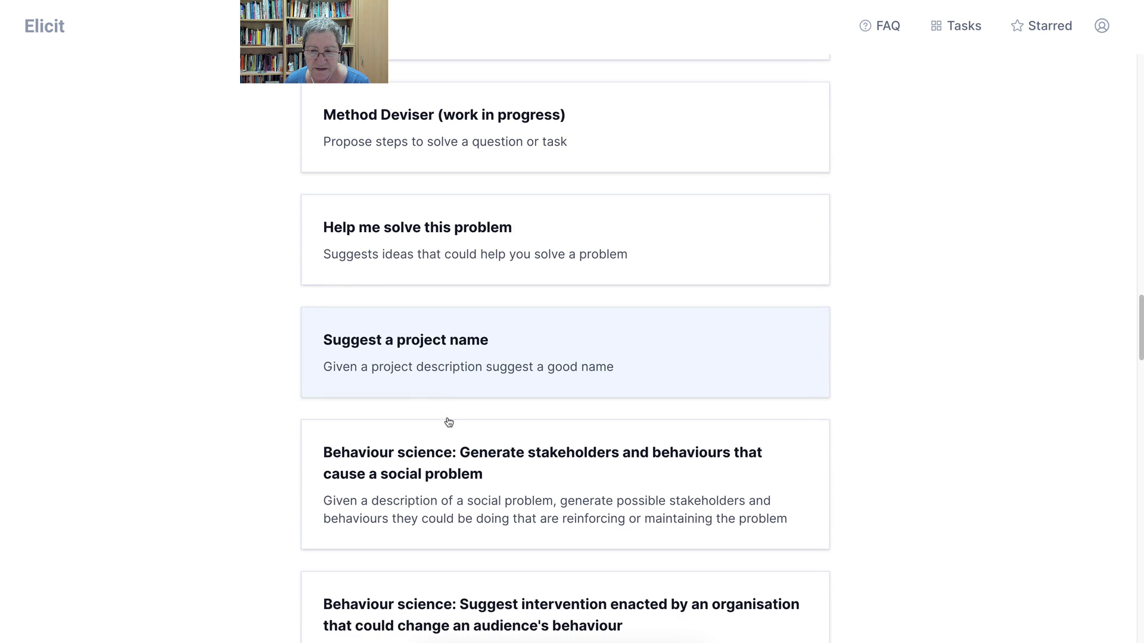
scroll(472, 398, "down", 4)
scroll(543, 258, "up", 4)
scroll(636, 144, "up", 2)
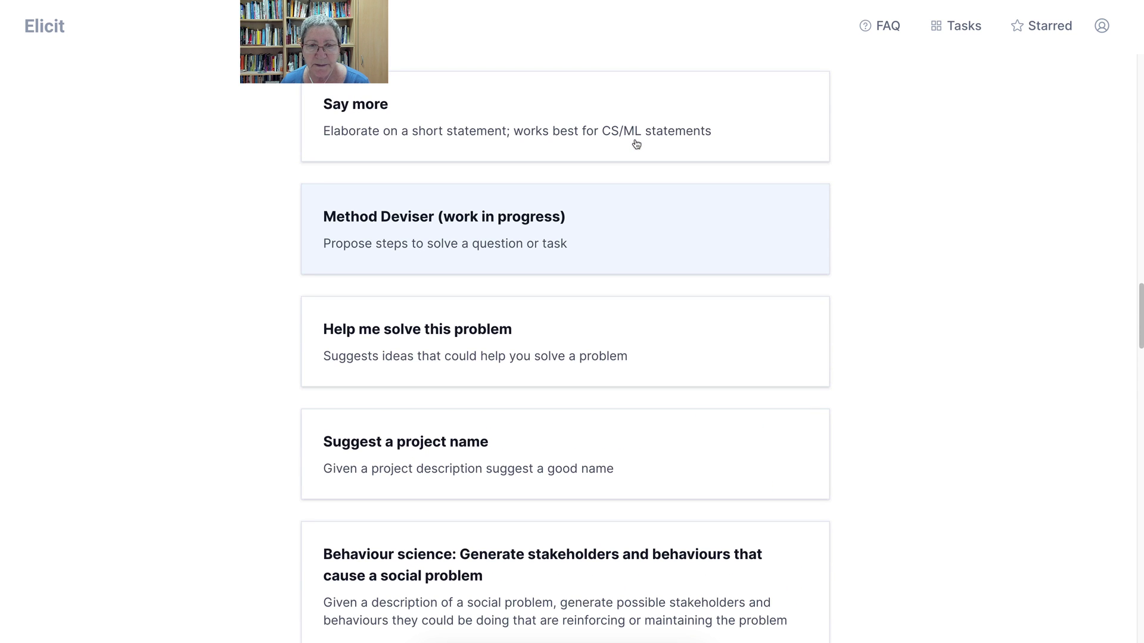